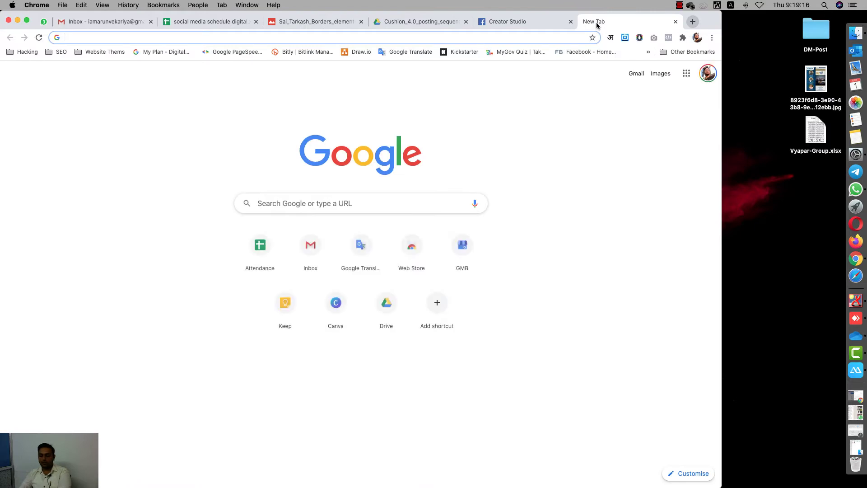
Step: Search Google for 'facebook creator studio', then go back to the Creator Studio tab
type("facebook ")
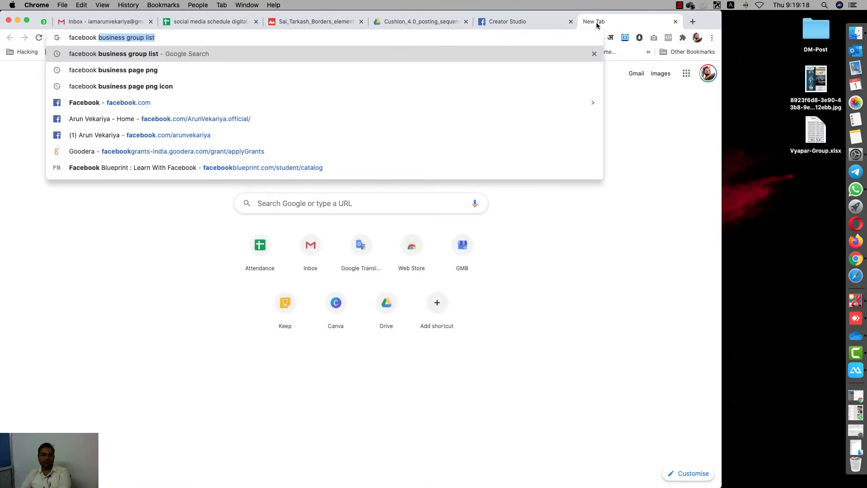
type("creator su")
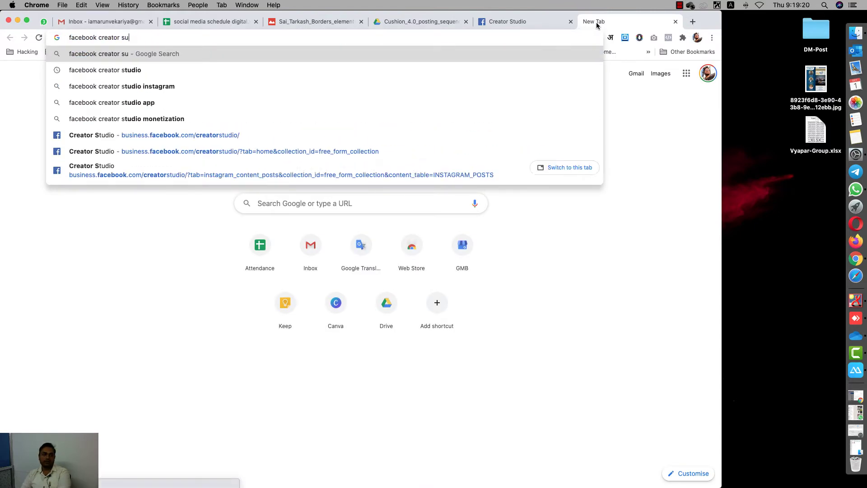
key("Down")
key("Return")
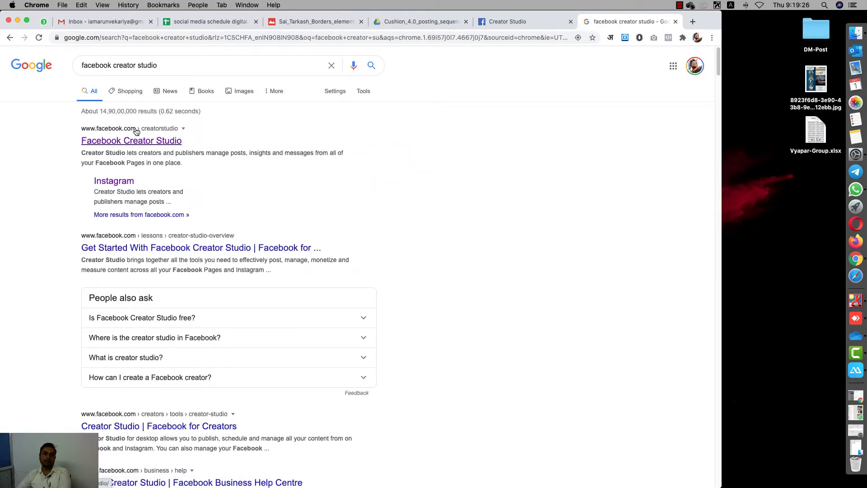
left_click(552, 23)
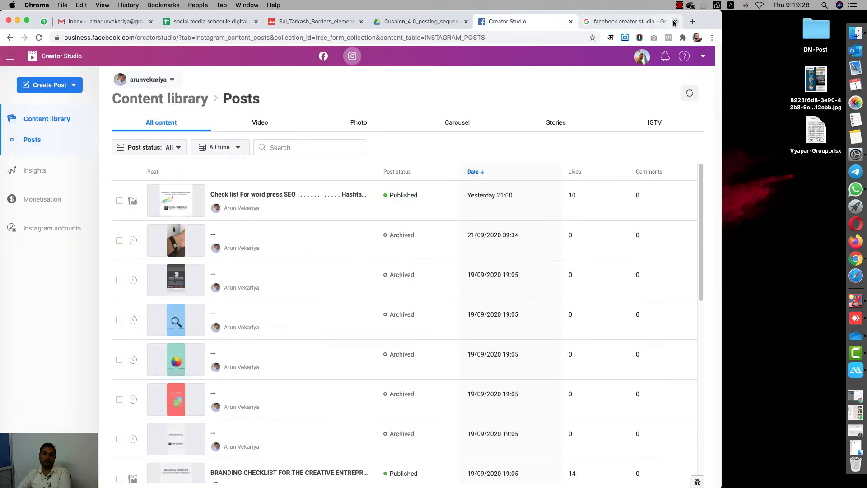
Step: Close the Google results tab and open, then dismiss, the Instagram profiles list
left_click(674, 21)
left_click(164, 84)
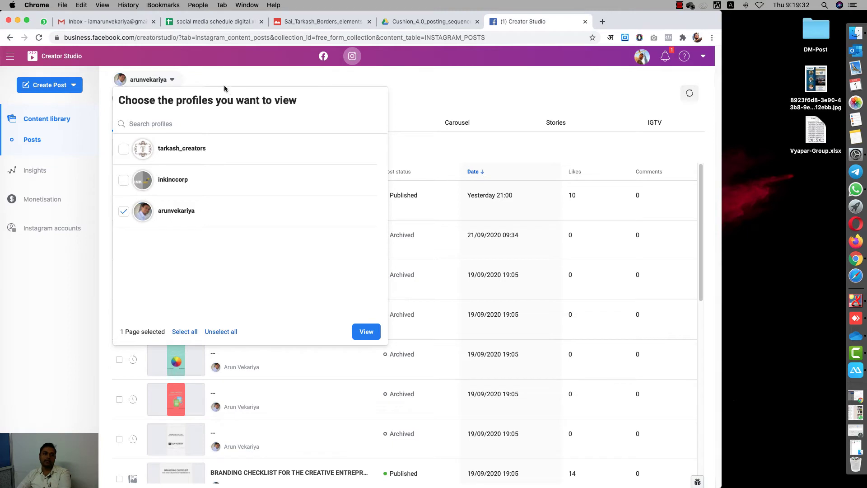
left_click(272, 68)
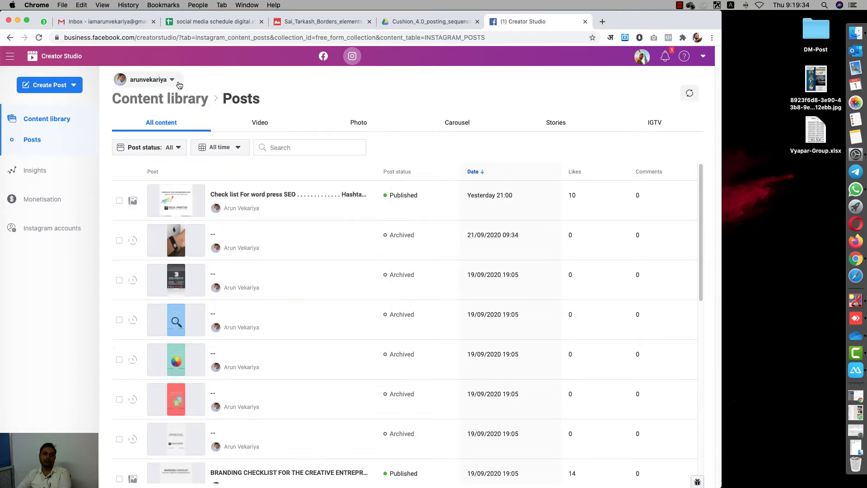
left_click(177, 84)
left_click(260, 78)
Step: Switch to the Facebook Home and scroll through the Pages and collections chooser
left_click(325, 56)
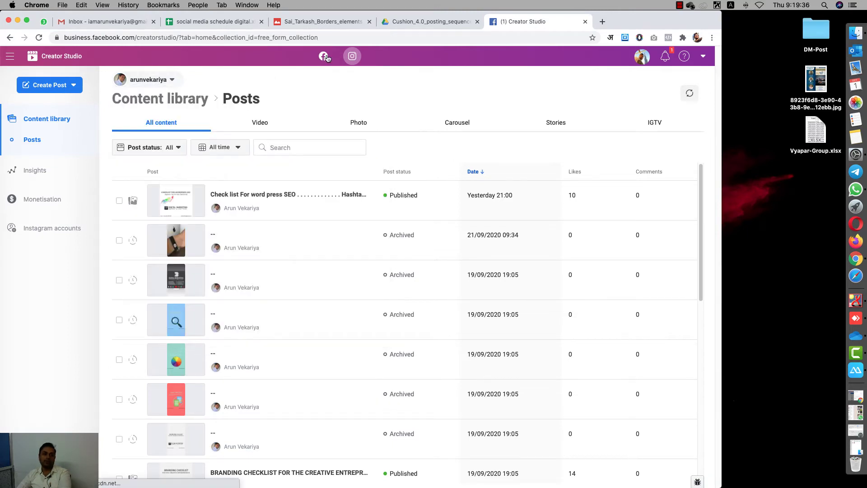
left_click(173, 87)
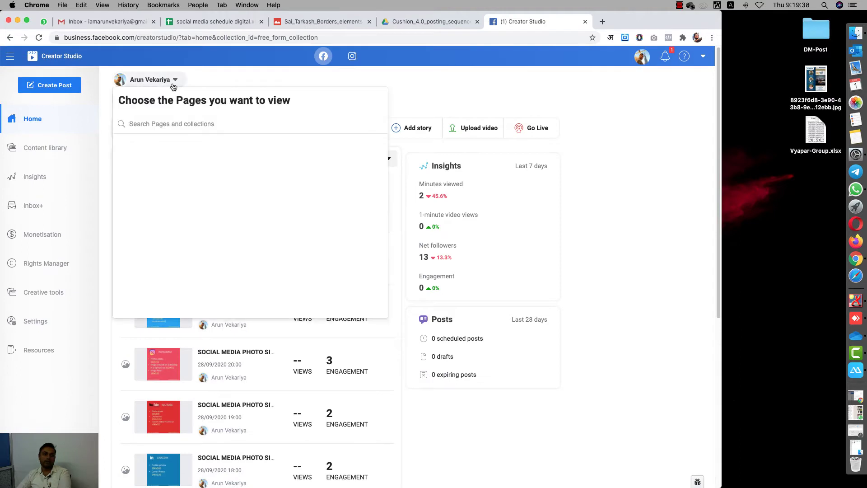
scroll(218, 180, "down", 5)
scroll(218, 180, "down", 10)
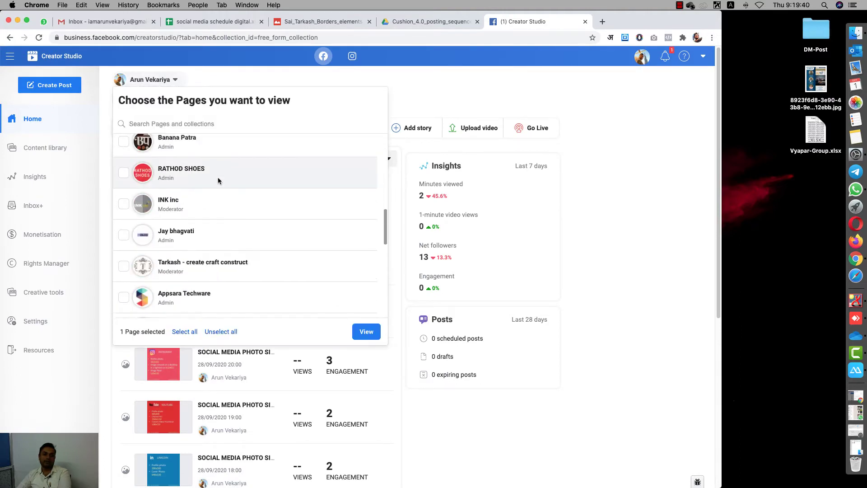
scroll(218, 175, "up", 15)
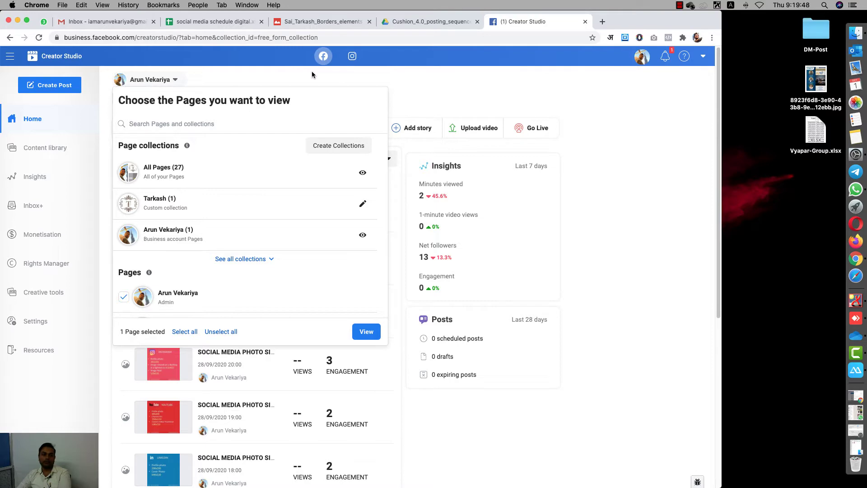
Step: Create a new collection with only the owner's Page ticked, name it after that Page, and save it
left_click(327, 147)
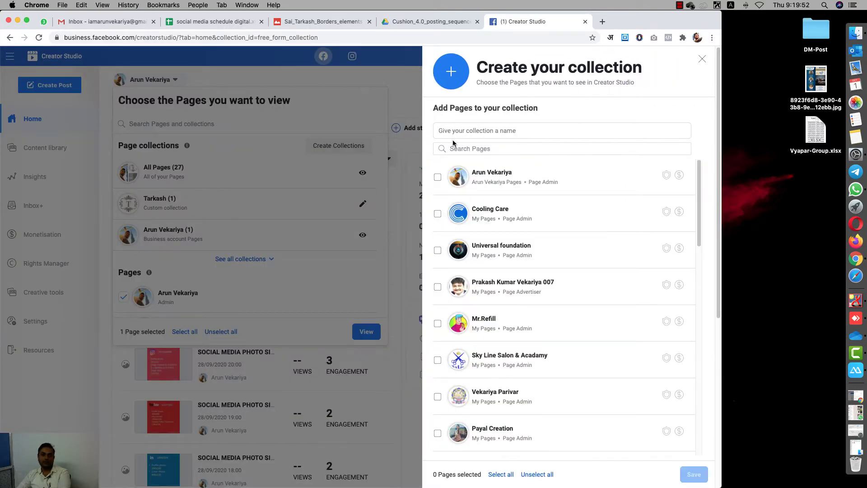
left_click(505, 170)
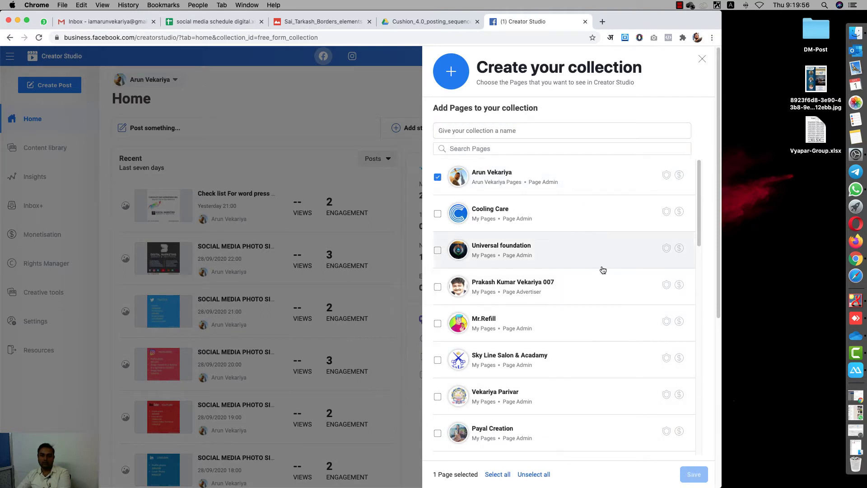
scroll(588, 268, "down", 2)
scroll(563, 267, "up", 2)
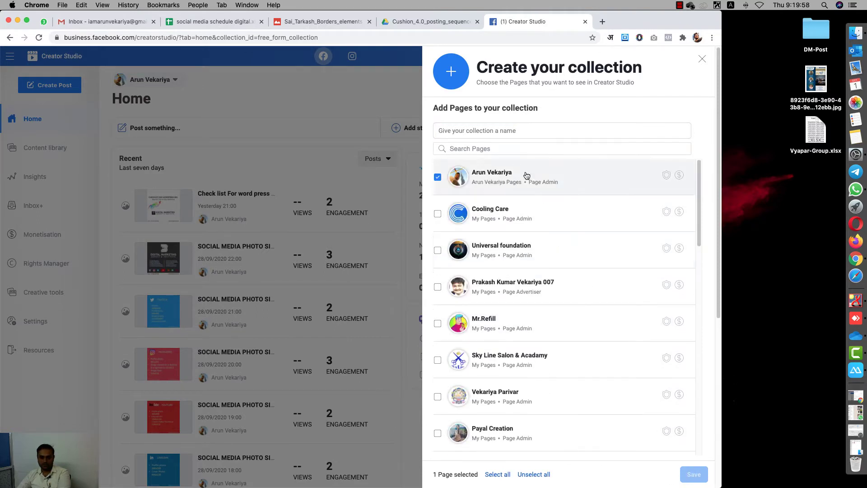
left_click(518, 131)
type("Arun Vekariya")
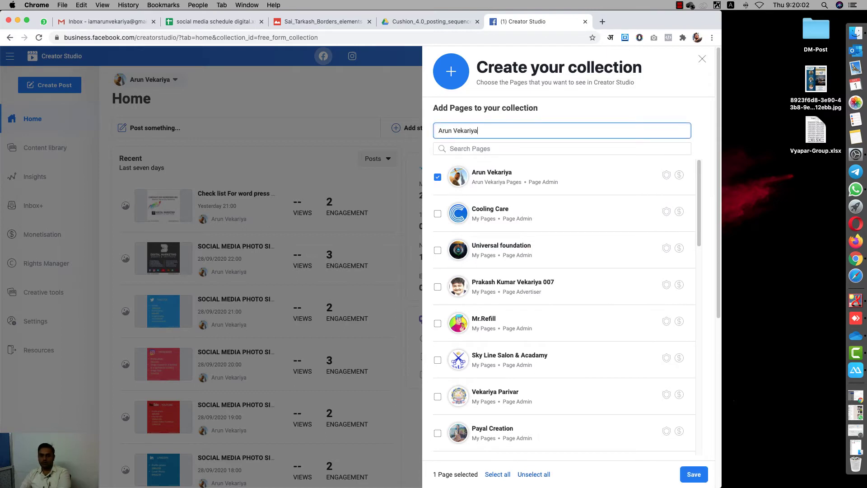
left_click(691, 474)
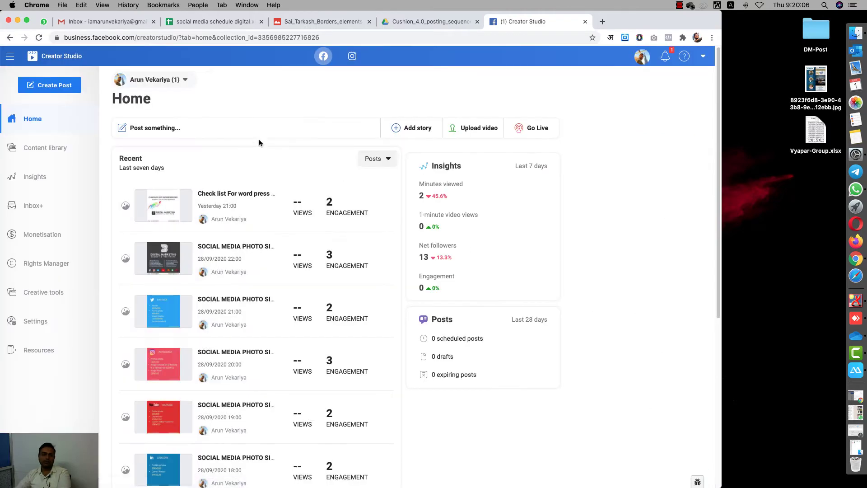
Step: Move between the Instagram content library and Facebook Home, ending back on the Instagram posts list
left_click(353, 56)
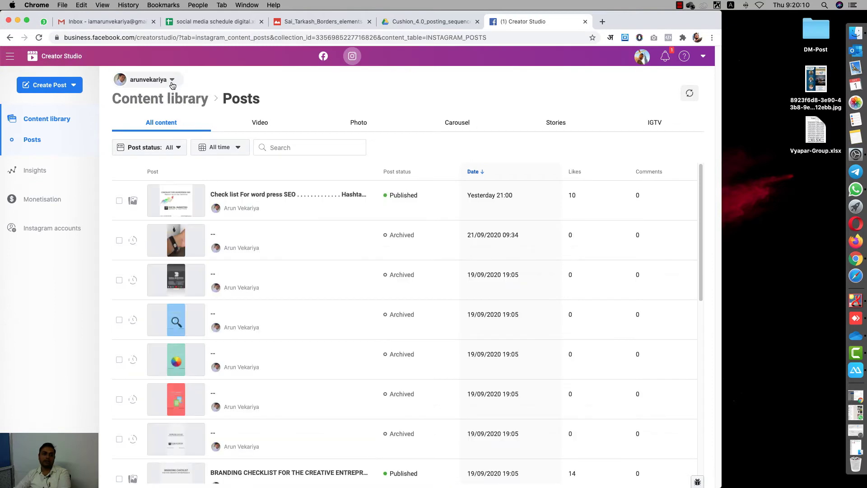
left_click(323, 58)
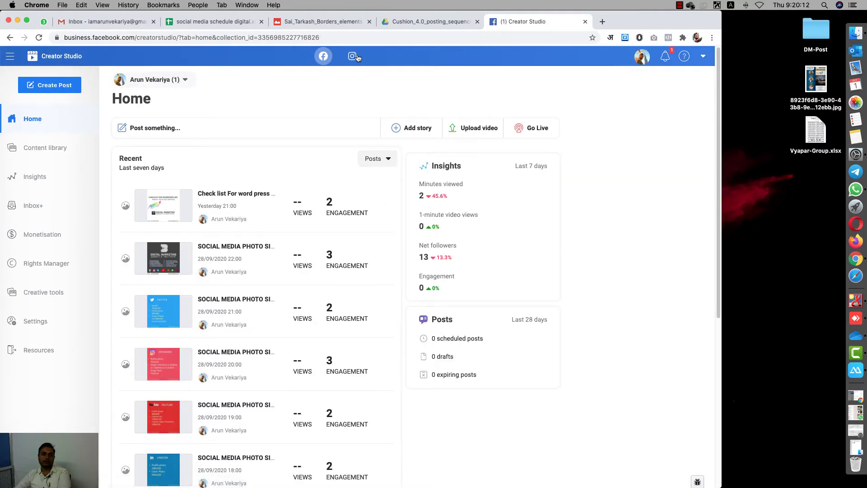
key("super+bracketleft")
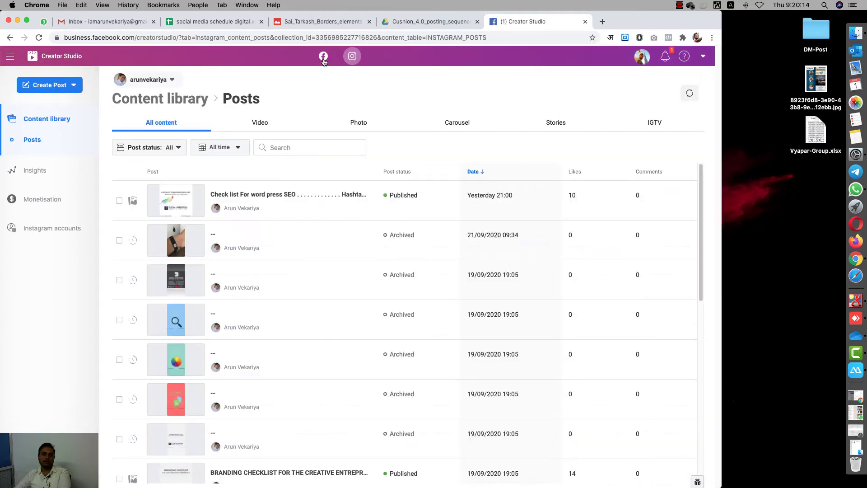
mouse_move(277, 246)
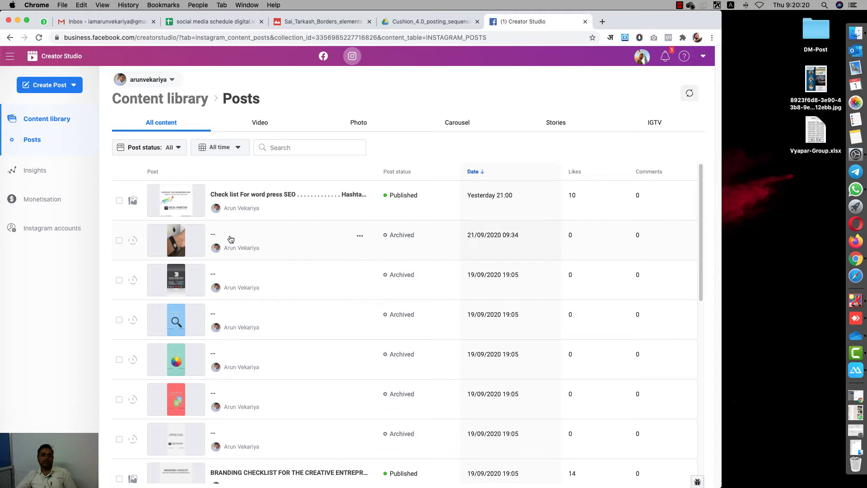
scroll(379, 235, "down", 5)
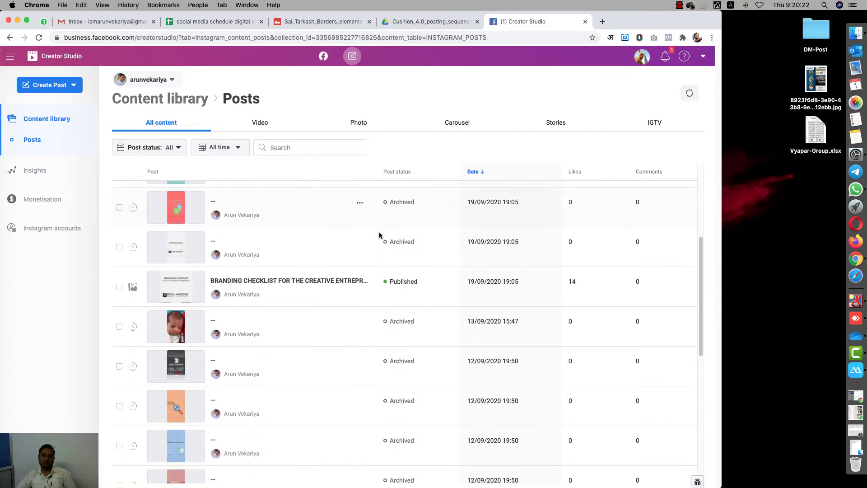
scroll(379, 235, "up", 5)
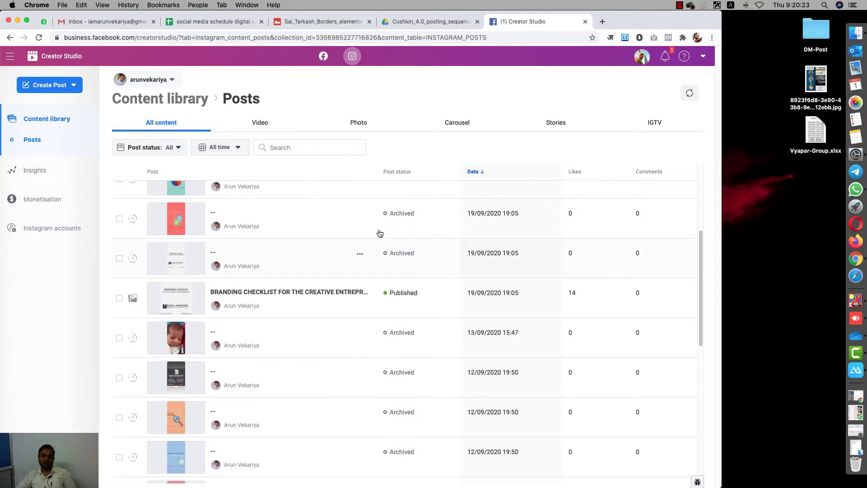
Step: Filter the library by video, photo, carousel, stories and IGTV, ending on photo posts
left_click(253, 123)
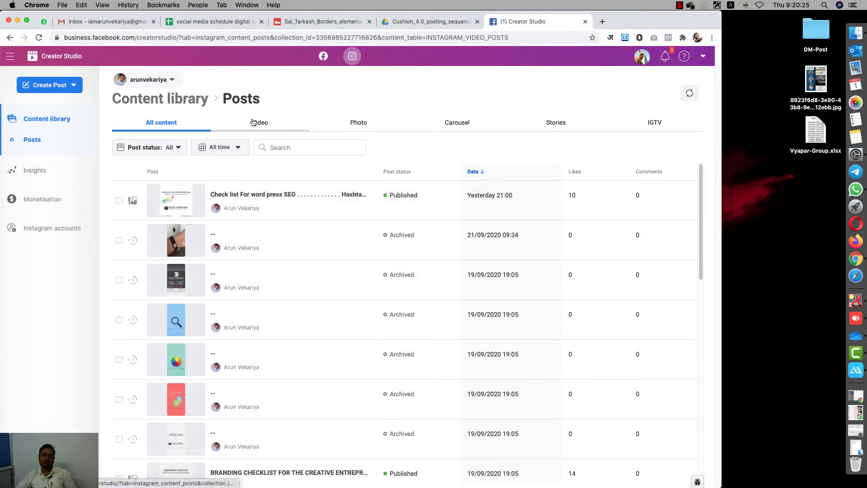
left_click(361, 120)
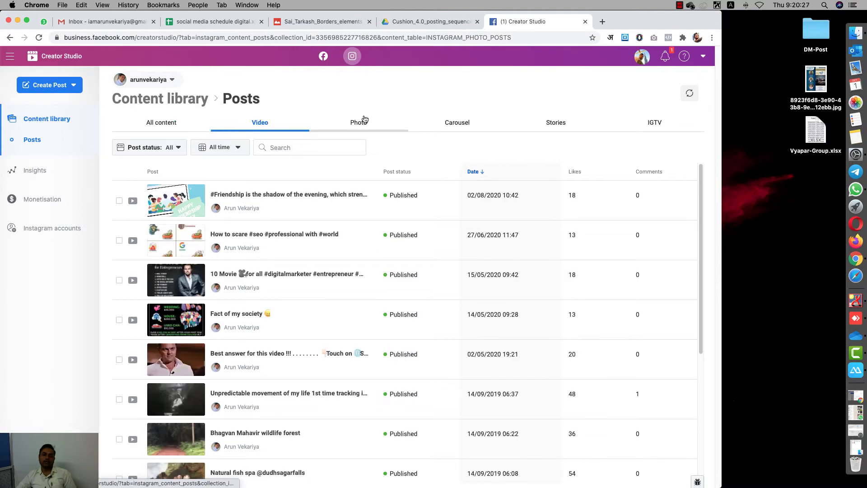
left_click(446, 120)
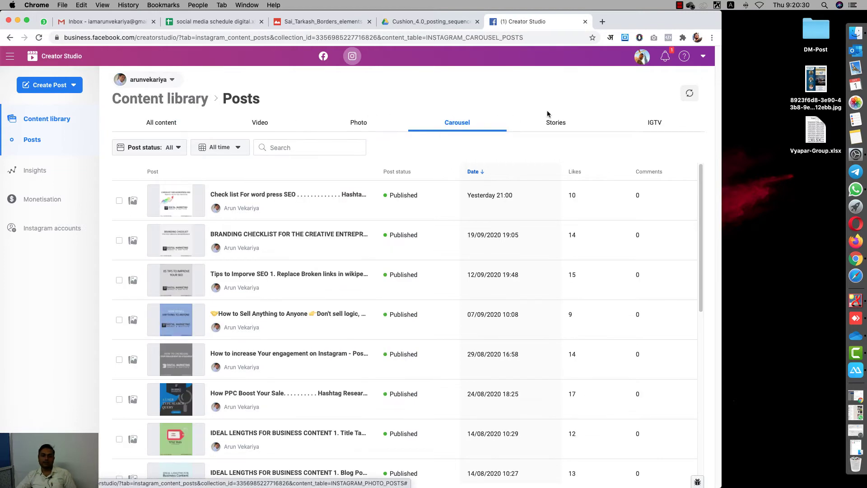
left_click(562, 120)
left_click(649, 127)
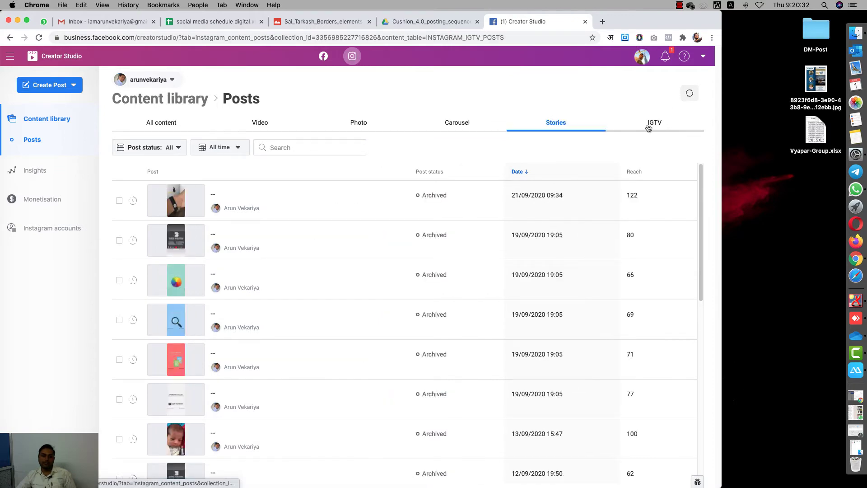
left_click(360, 122)
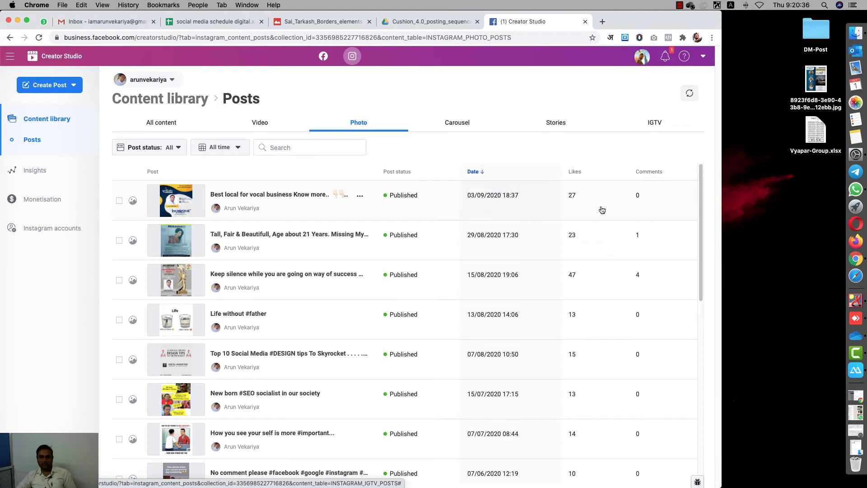
Step: Browse the video posts, show all content, then open Insights > Activity
scroll(340, 296, "down", 1)
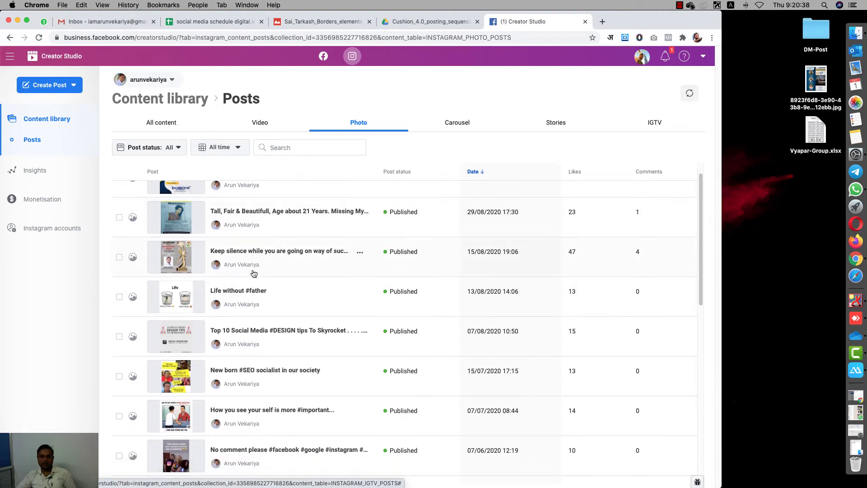
scroll(271, 275, "down", 5)
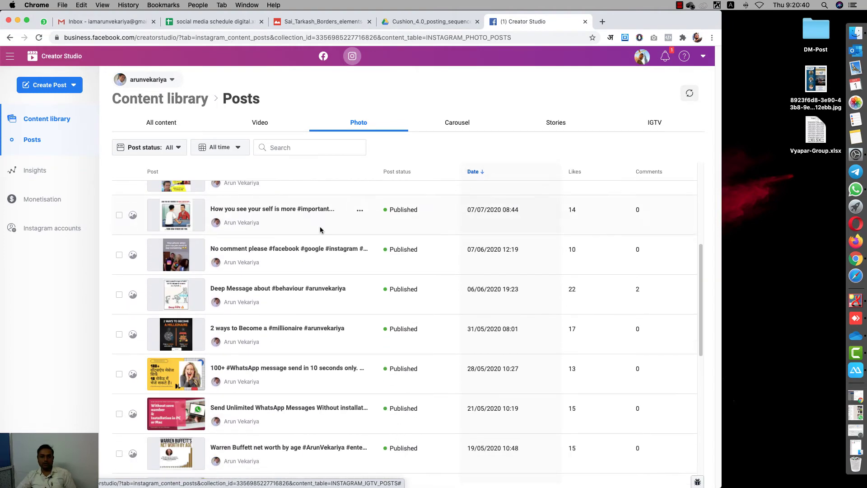
scroll(320, 229, "down", 13)
scroll(298, 201, "up", 9)
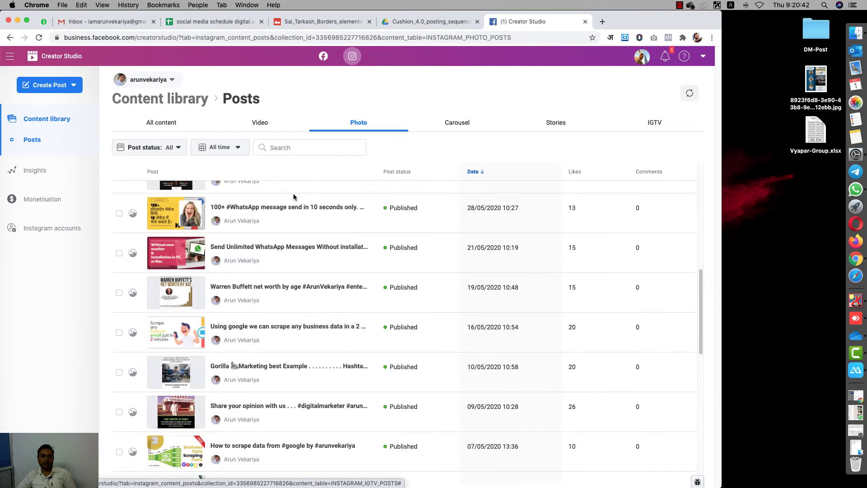
scroll(294, 197, "up", 5)
left_click(261, 124)
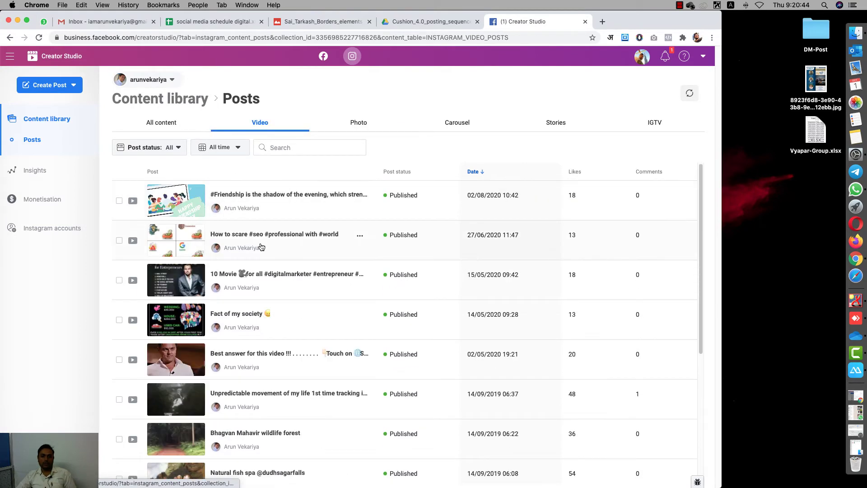
scroll(262, 248, "down", 5)
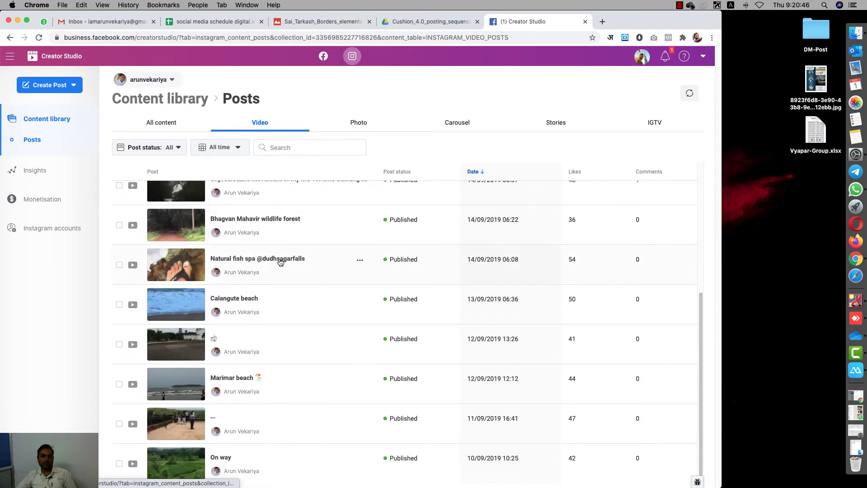
scroll(282, 259, "up", 5)
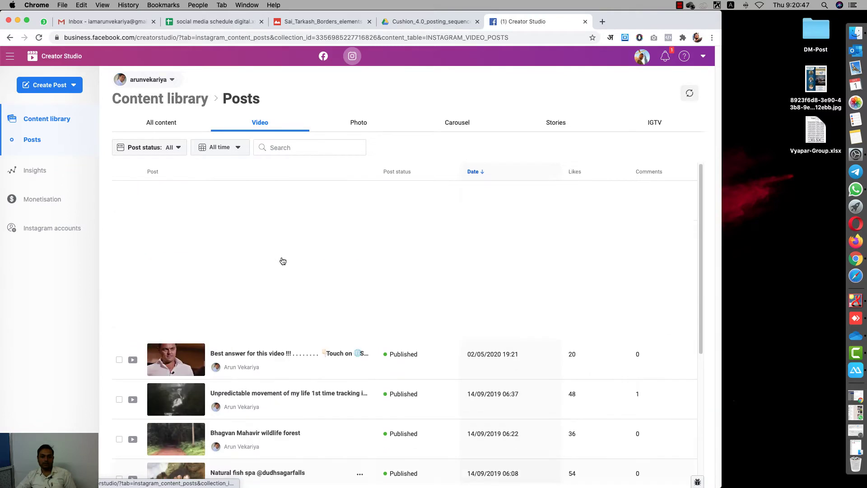
left_click(163, 122)
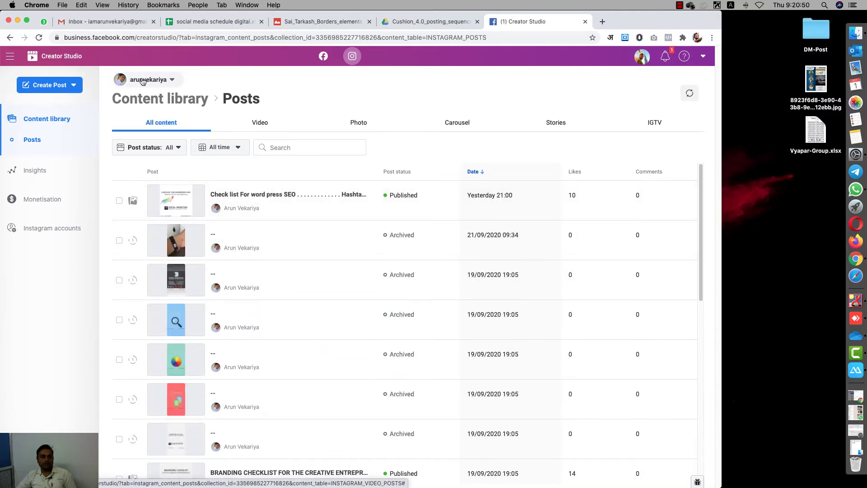
left_click(35, 170)
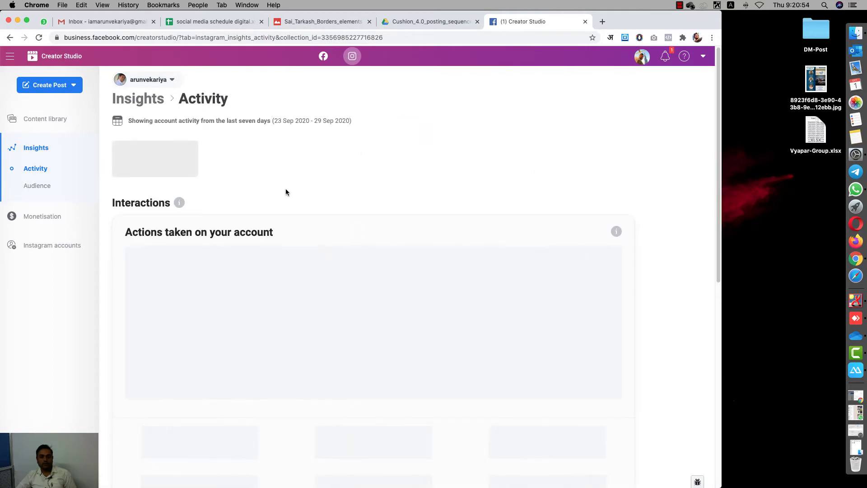
Step: Scroll through the Activity insights, then view the follower Audience insights
scroll(286, 181, "down", 2)
scroll(285, 177, "down", 5)
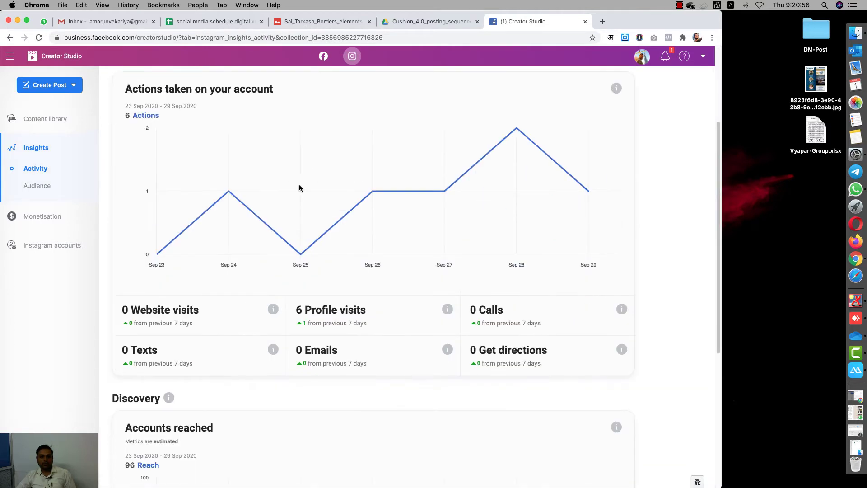
scroll(212, 228, "down", 10)
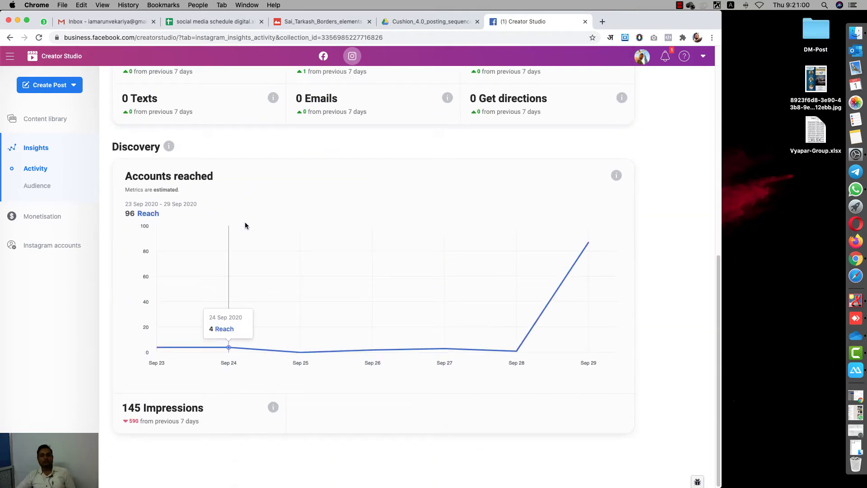
mouse_move(589, 279)
left_click(51, 191)
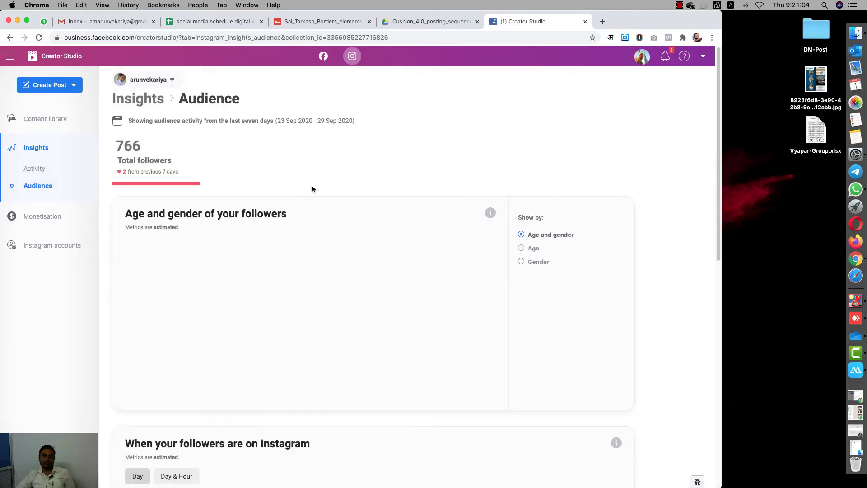
Step: Check the branded content eligibility requirements under Monetisation, then switch to Facebook Home
left_click(56, 224)
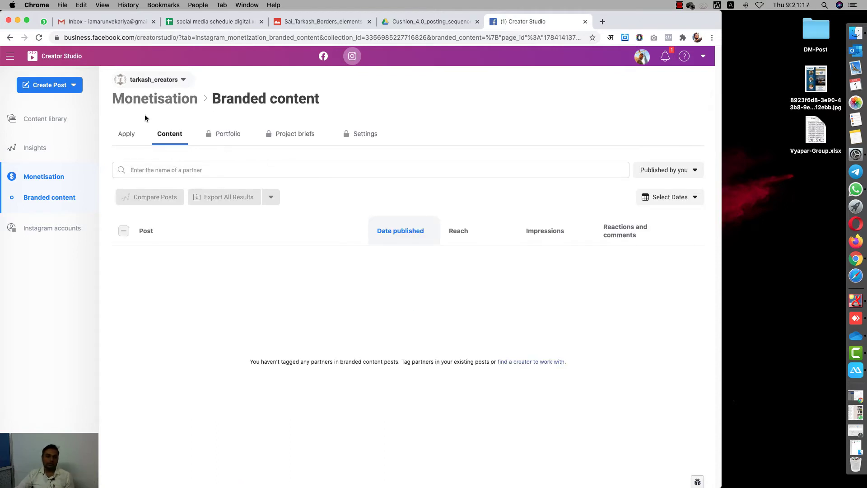
left_click(126, 134)
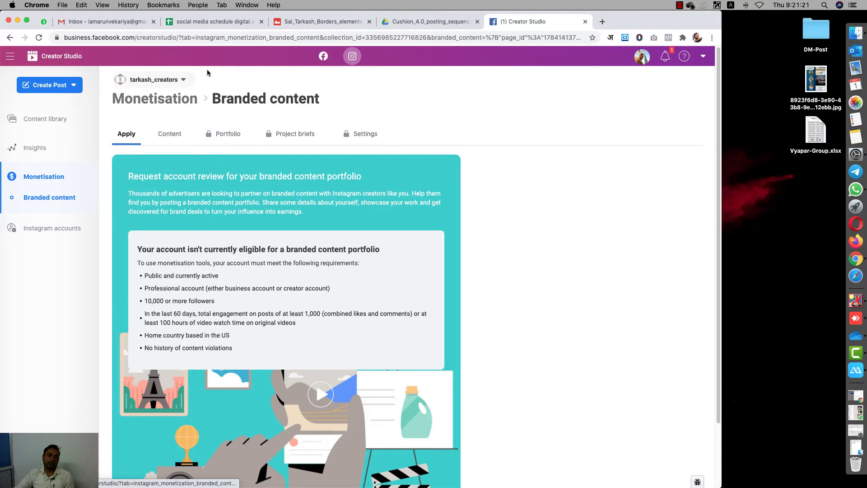
left_click(322, 56)
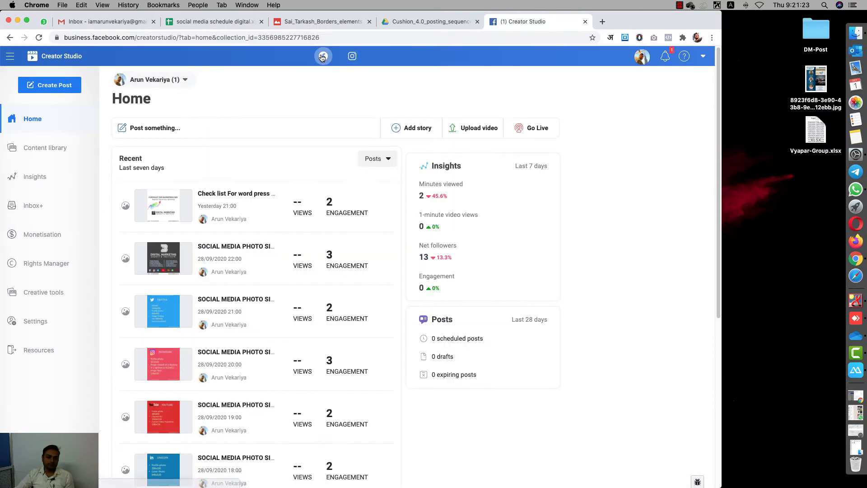
Step: Return to the Instagram library and start a new post via Create Post > Instagram feed
scroll(237, 191, "down", 1)
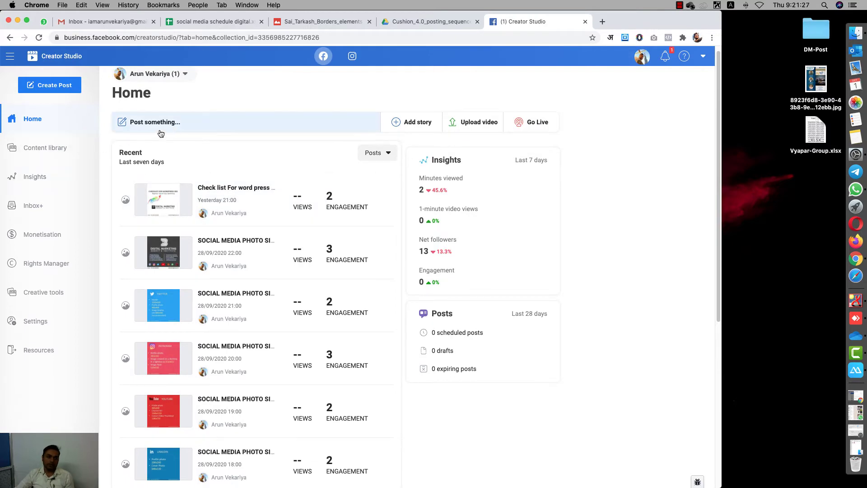
left_click(353, 56)
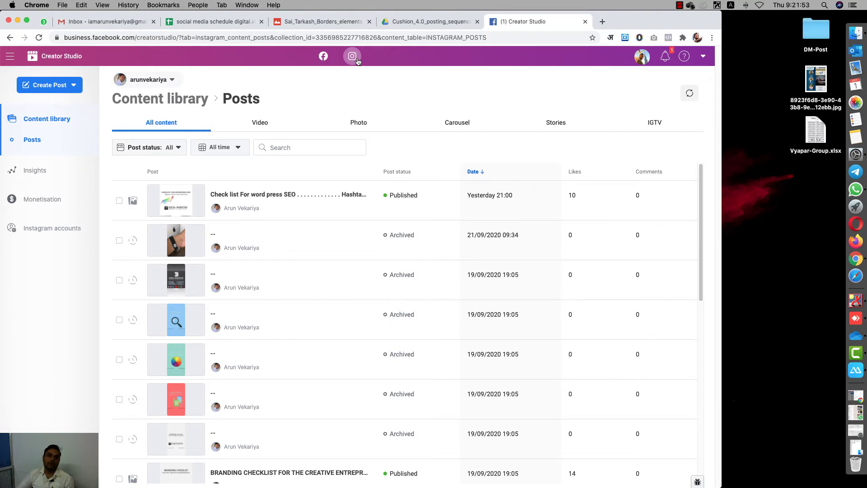
left_click(67, 81)
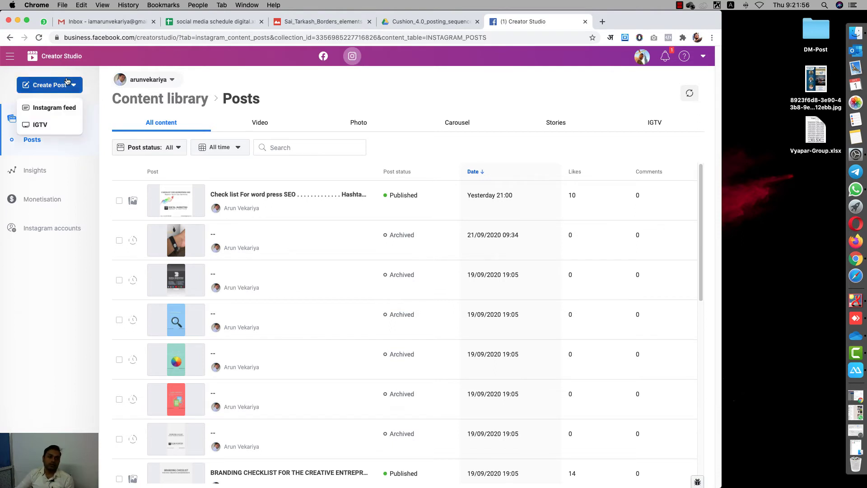
left_click(55, 112)
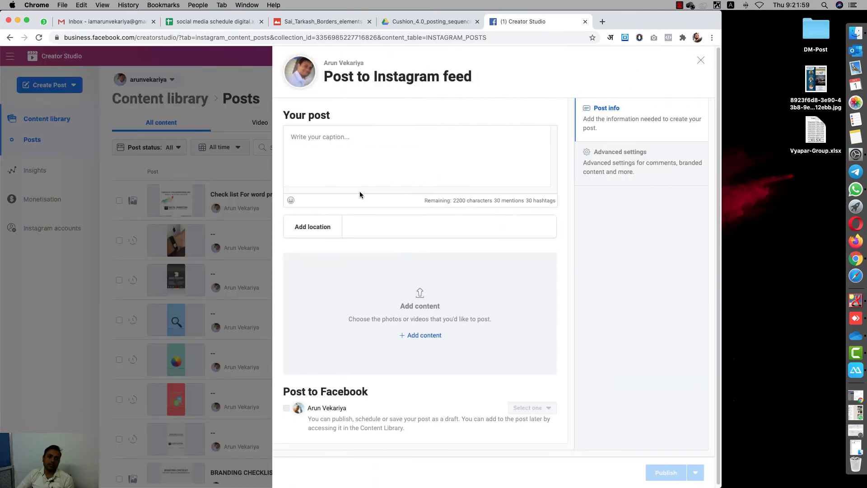
left_click(861, 35)
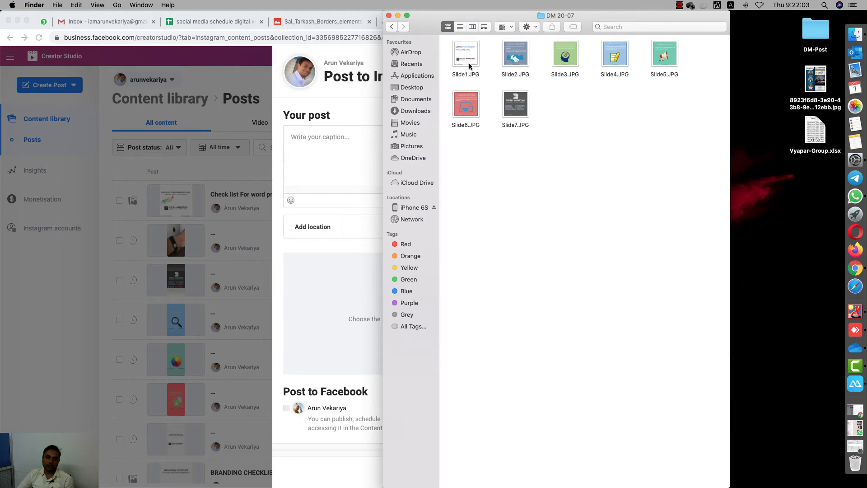
Step: Open Slide1.JPG in Preview and move the preview window to the right side
left_click(470, 67)
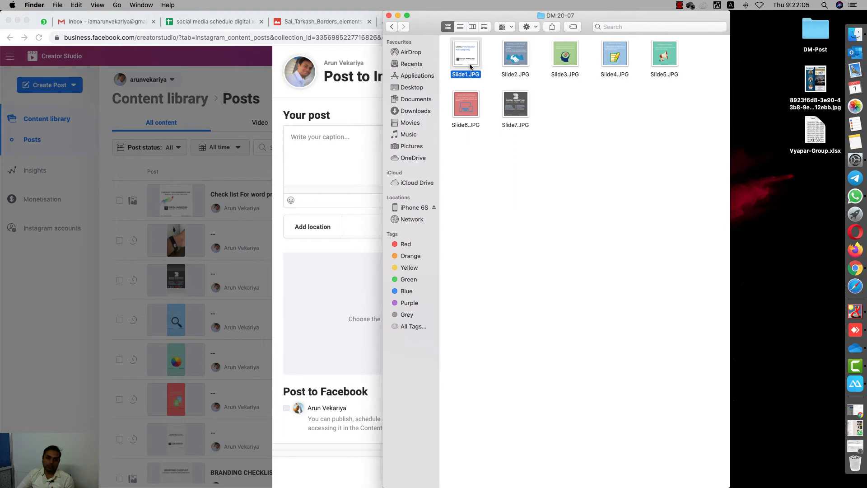
double_click(469, 66)
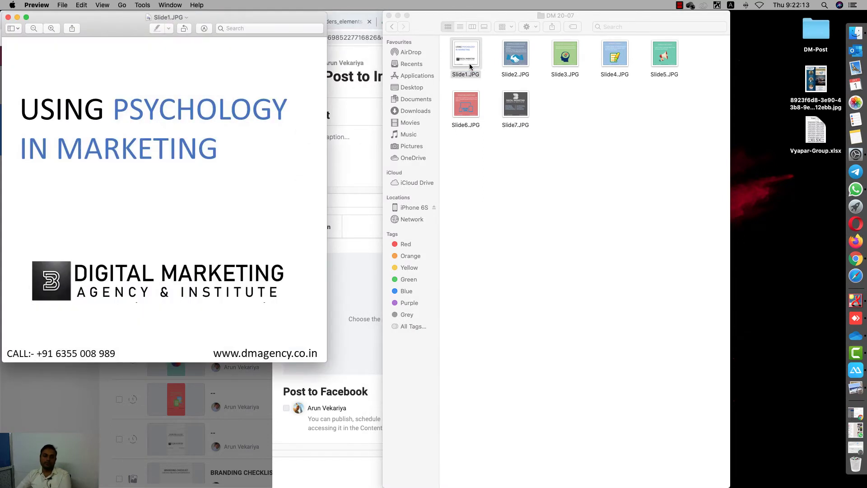
left_click(383, 93)
left_click(264, 76)
left_click_drag(218, 26, 768, 53)
Step: Write the caption 'Using Psychology in Marketing' and close the slide preview
left_click(348, 152)
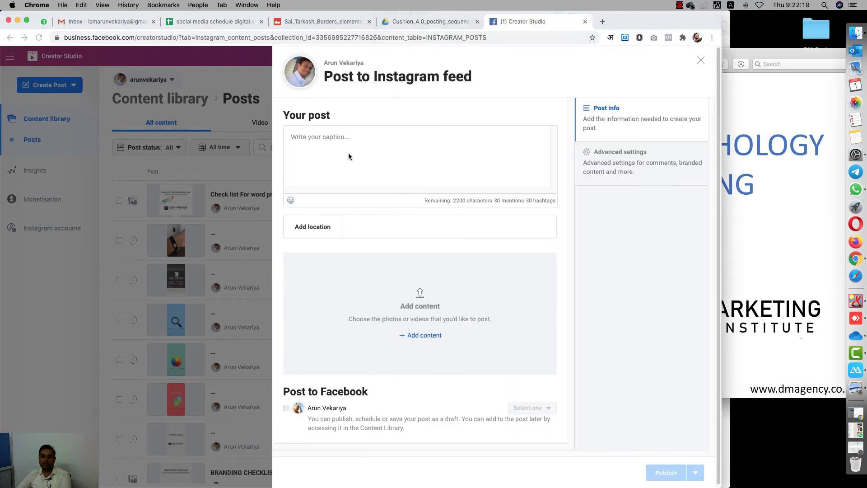
type("Using Psychology in Marketing")
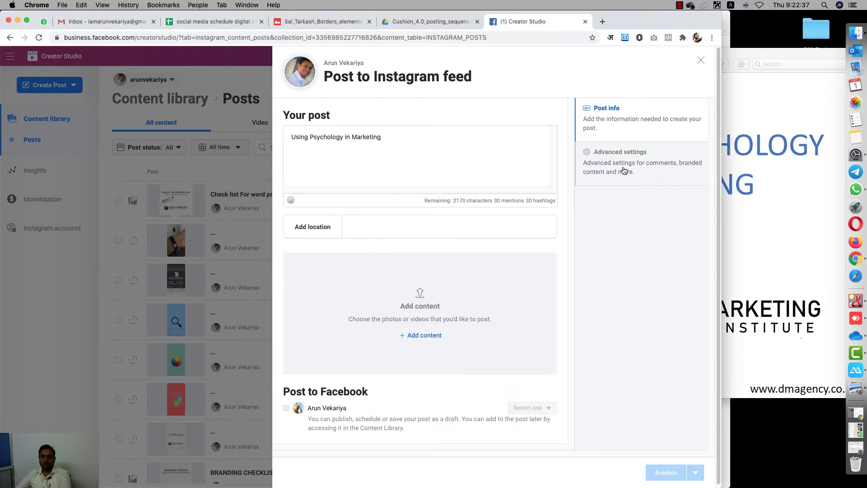
left_click(776, 193)
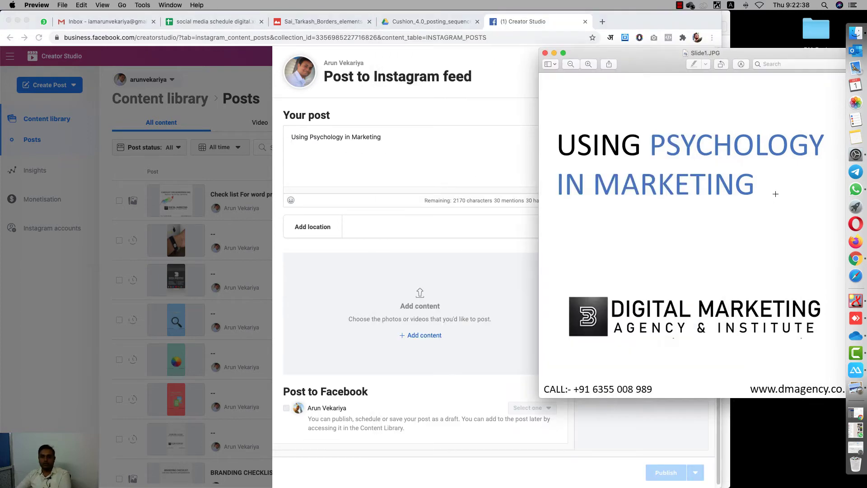
left_click(545, 53)
left_click(602, 21)
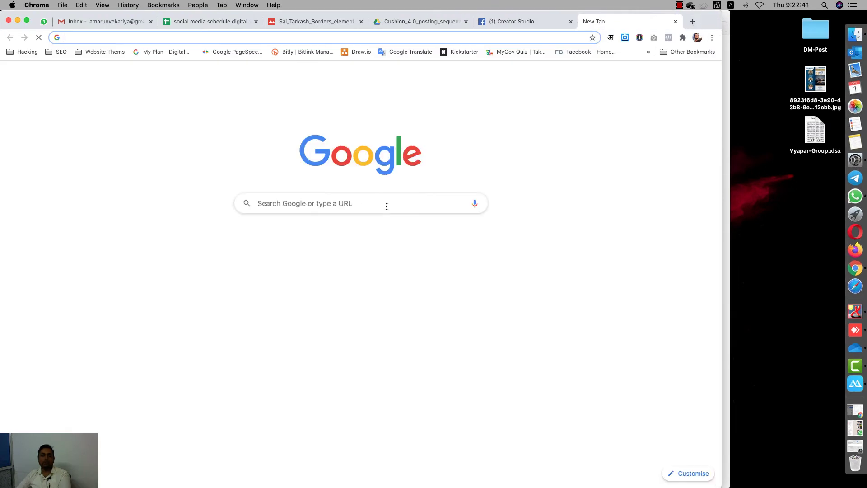
Step: Select the hashtag list in Google Keep's social media links note and return to the draft
left_click(293, 316)
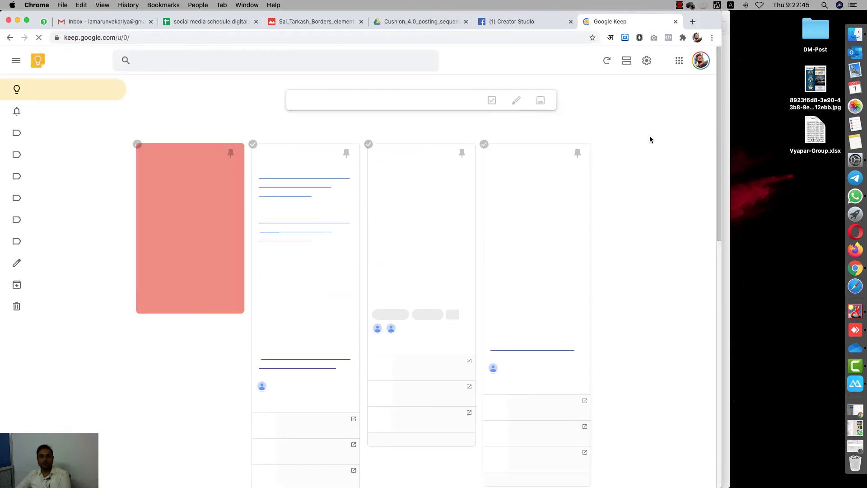
left_click(415, 204)
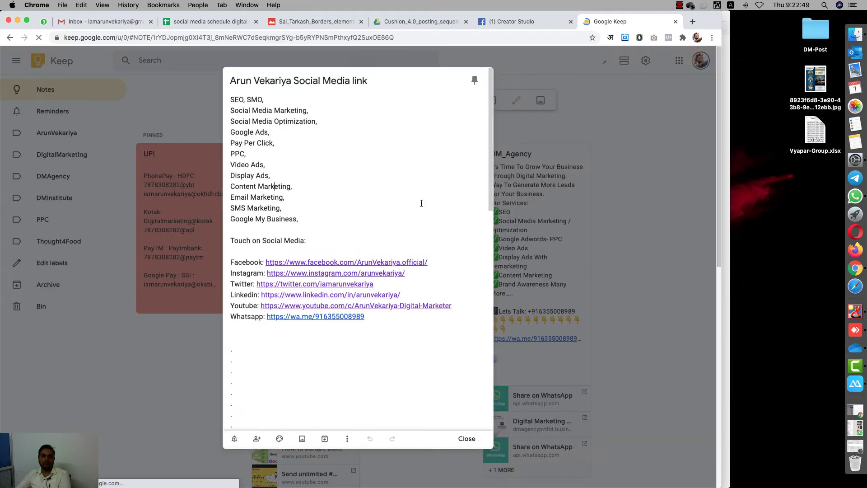
scroll(421, 203, "down", 5)
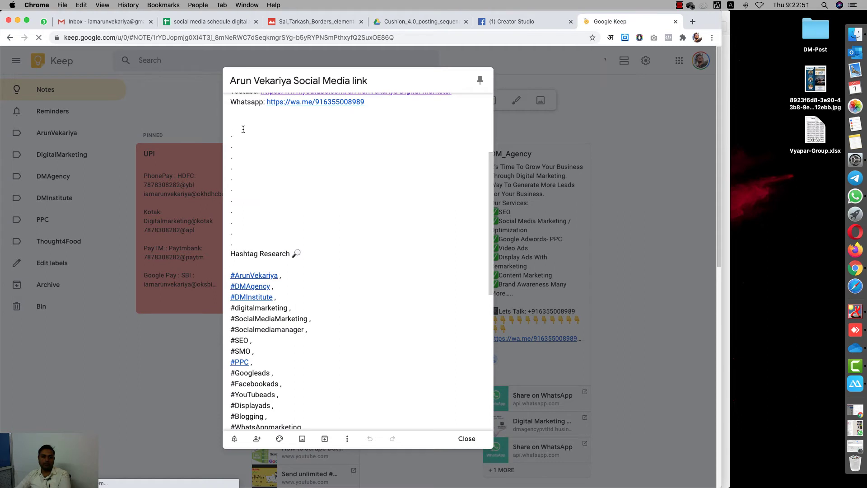
left_click_drag(243, 129, 392, 415)
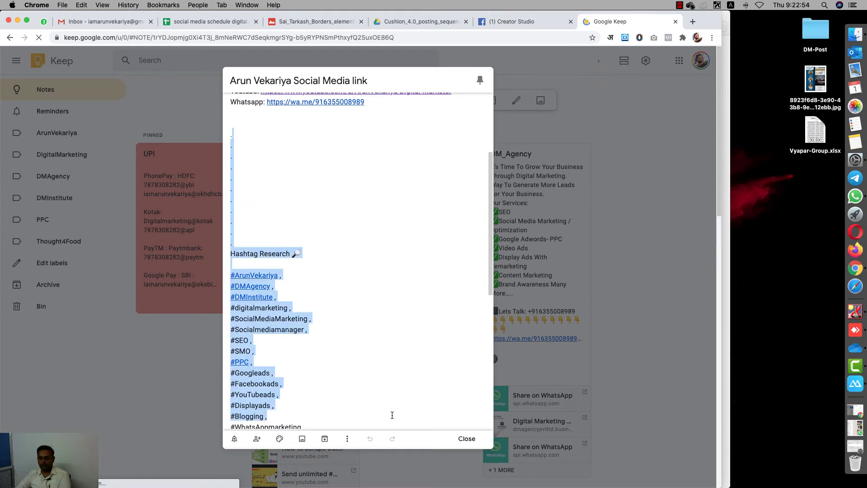
left_click(513, 25)
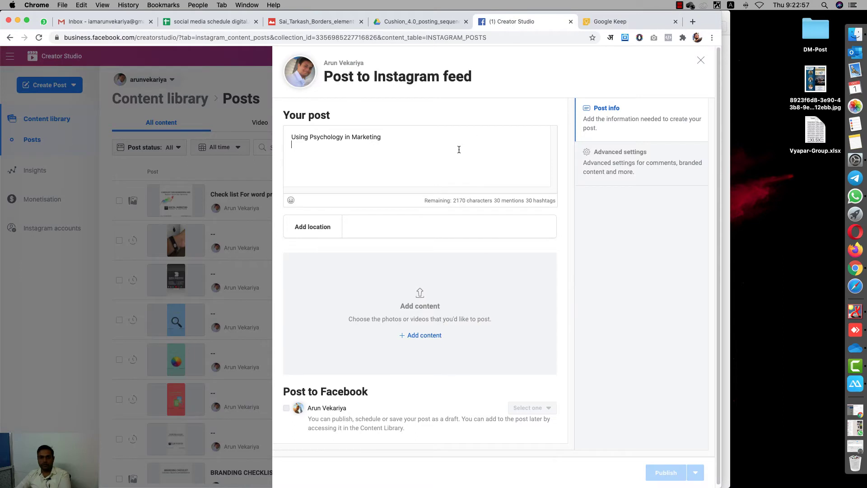
Step: Paste the 16 hashtags into the caption and set the location to Digital Marketing Agency & Institute
key("super+v")
scroll(459, 149, "down", 10)
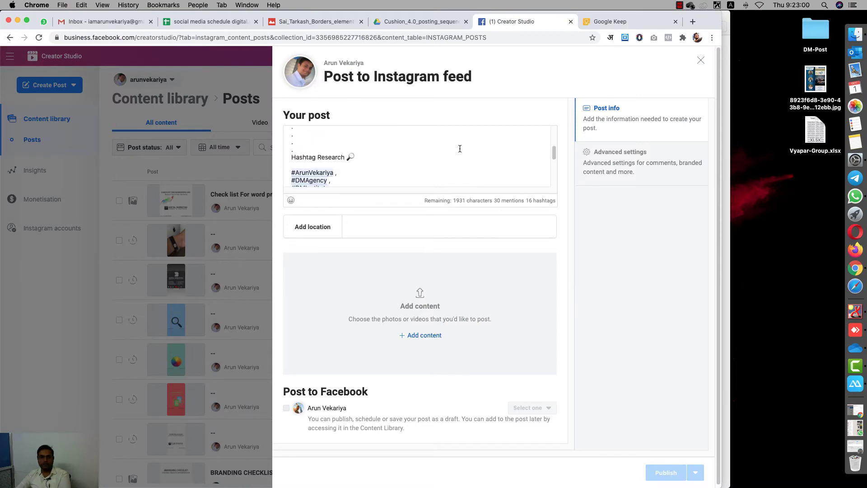
left_click(405, 229)
type("d")
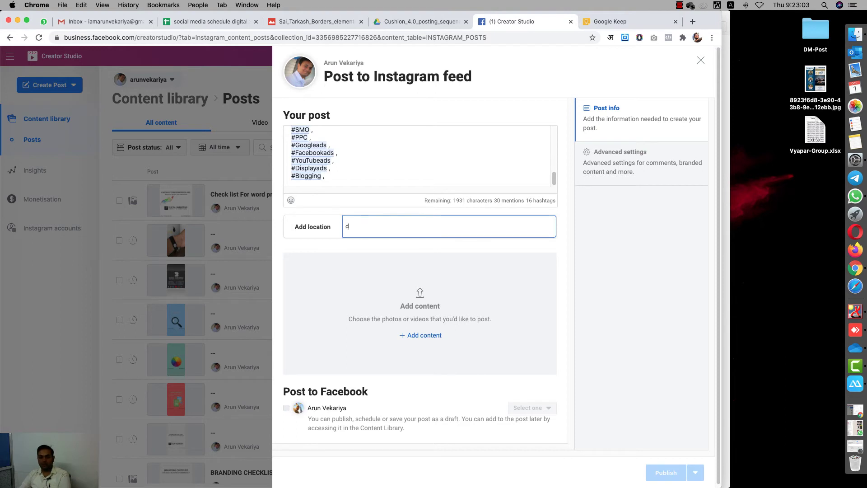
type("igital marketing agency & isn")
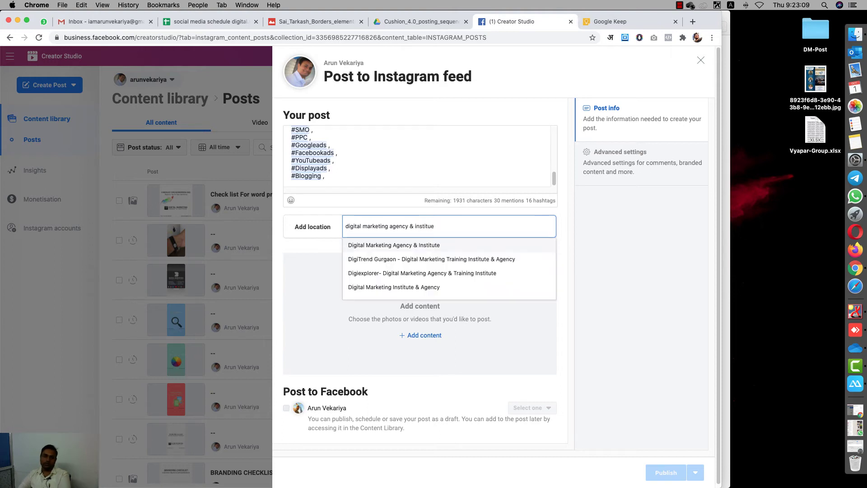
left_click(429, 245)
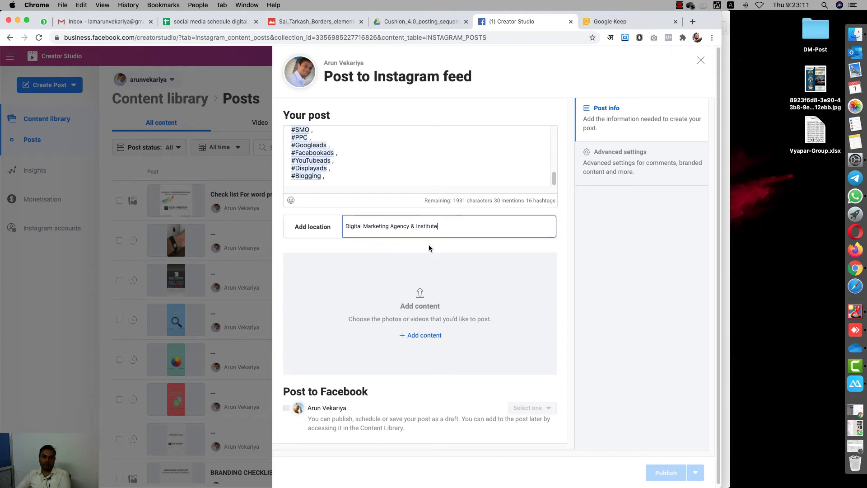
left_click(415, 338)
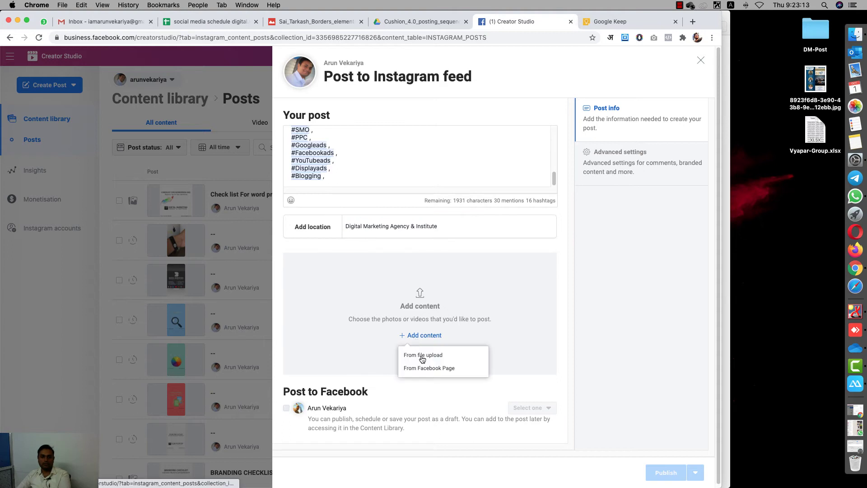
Step: Upload Slide1–Slide7.JPG from the DM 20-07 folder into the post as a carousel
left_click(421, 356)
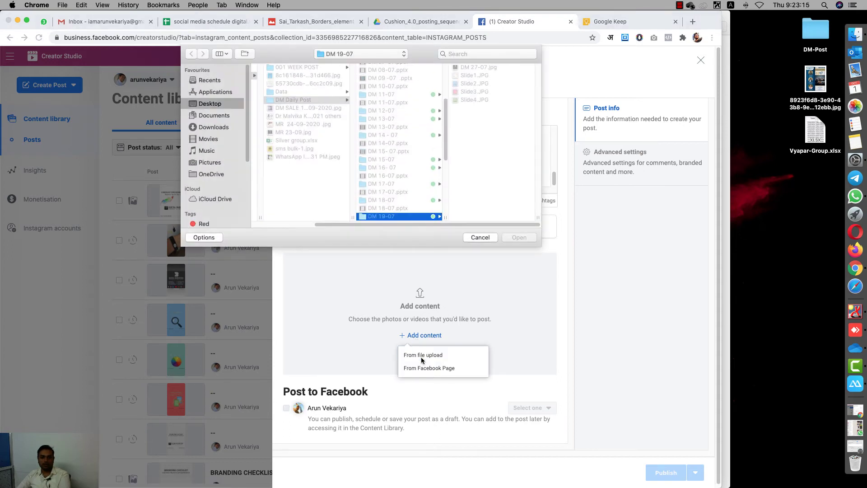
left_click(397, 211)
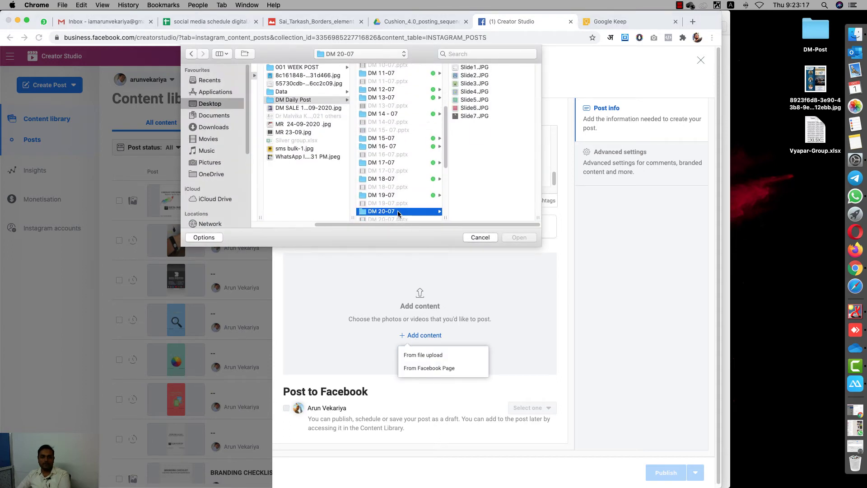
left_click(481, 68)
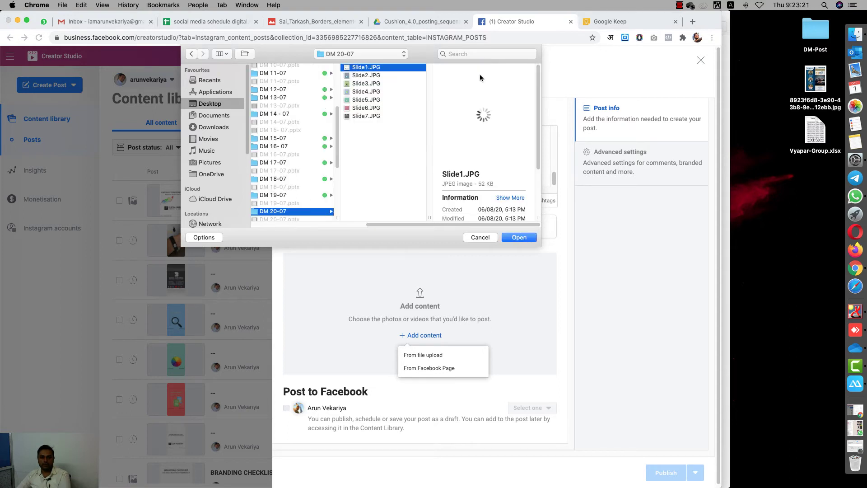
left_click(367, 115, "shift")
left_click(518, 237)
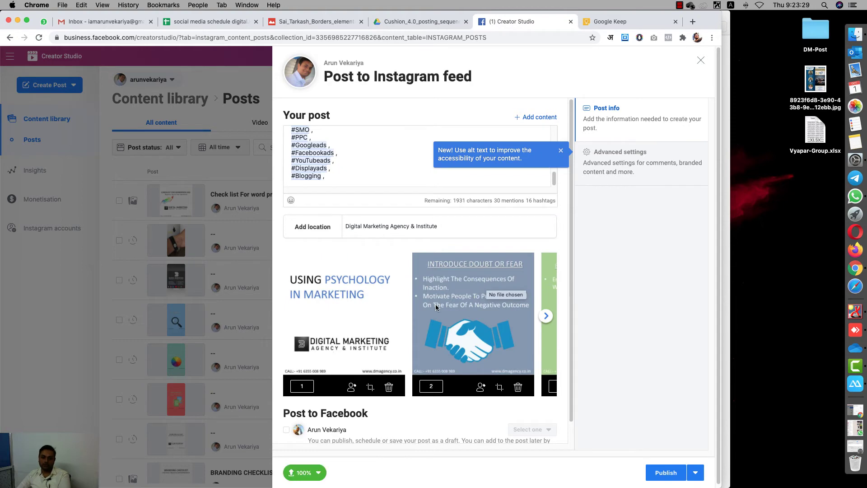
left_click(352, 388)
left_click(403, 267)
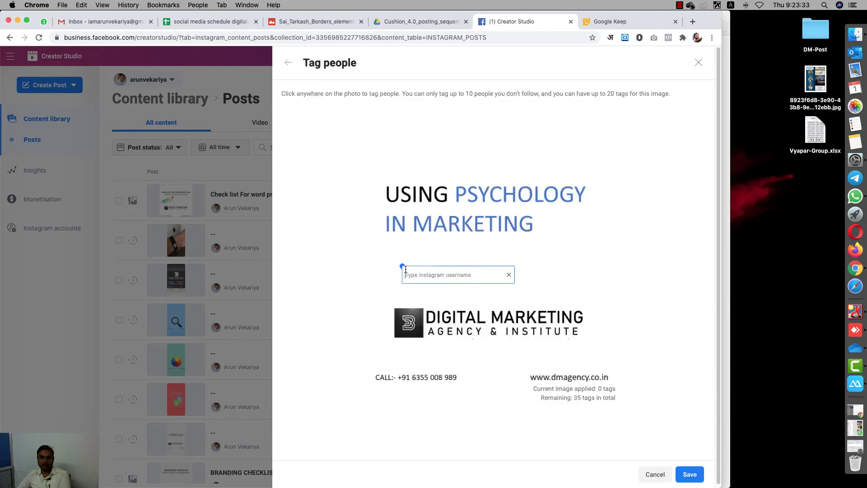
left_click(392, 325)
left_click(393, 311)
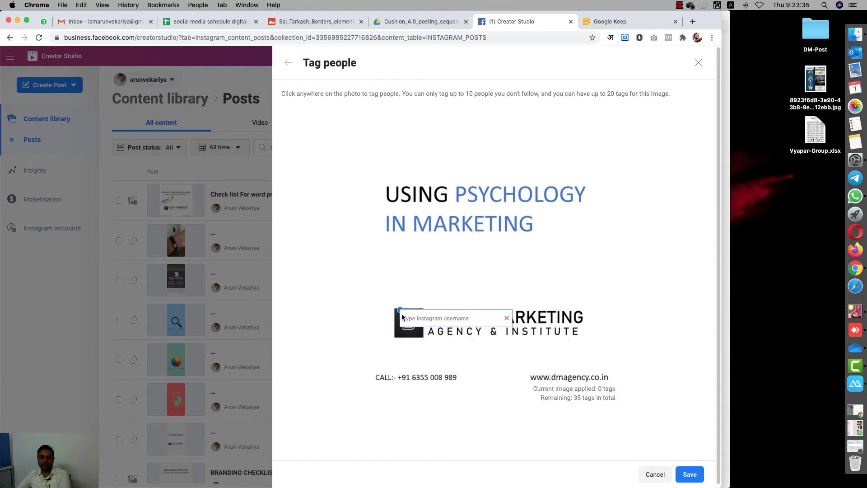
type("di")
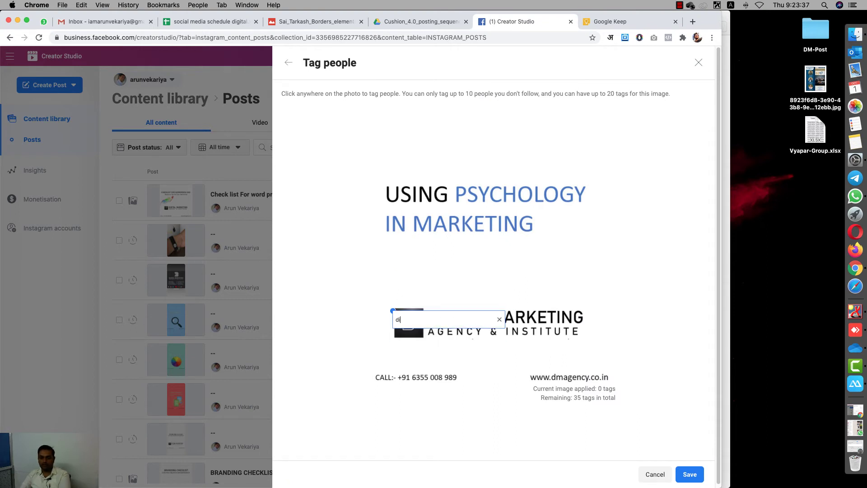
type("_m")
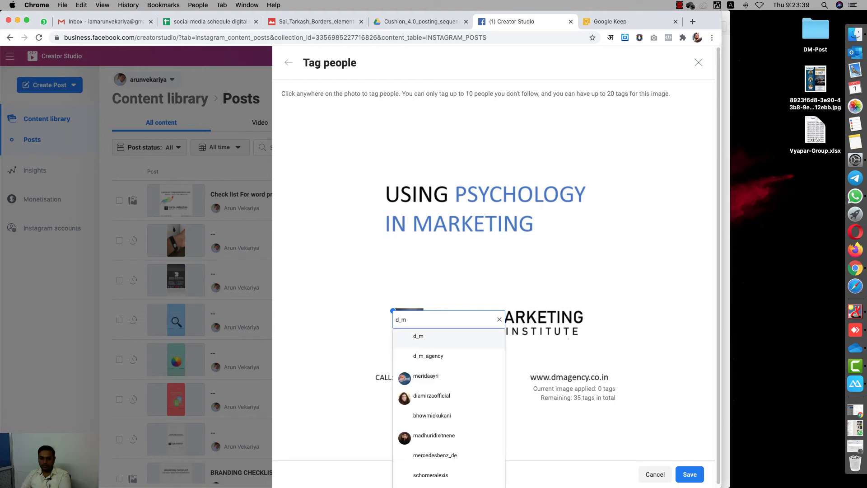
left_click(414, 359)
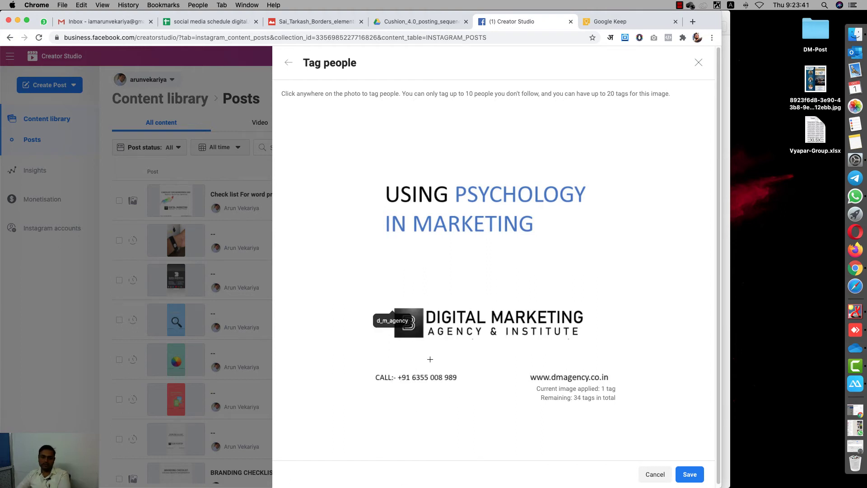
left_click(689, 474)
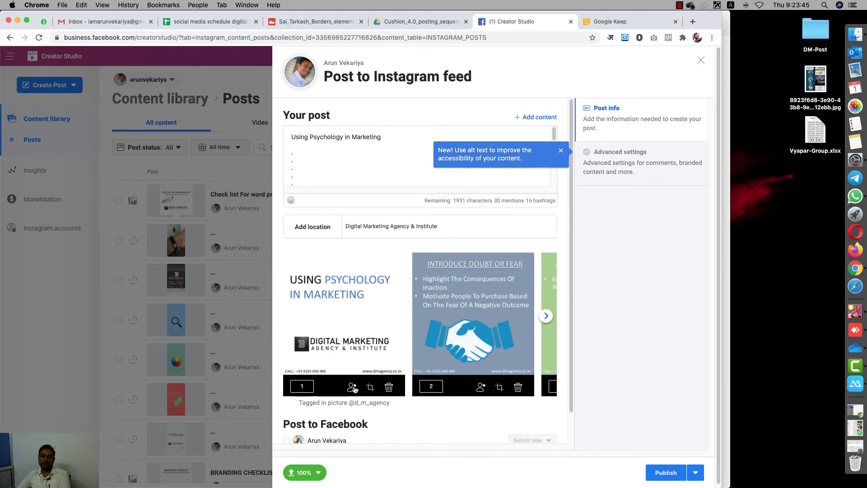
Step: Enable Post to Facebook and schedule the Facebook share for 1/10/2020 at 20:00
scroll(519, 364, "down", 2)
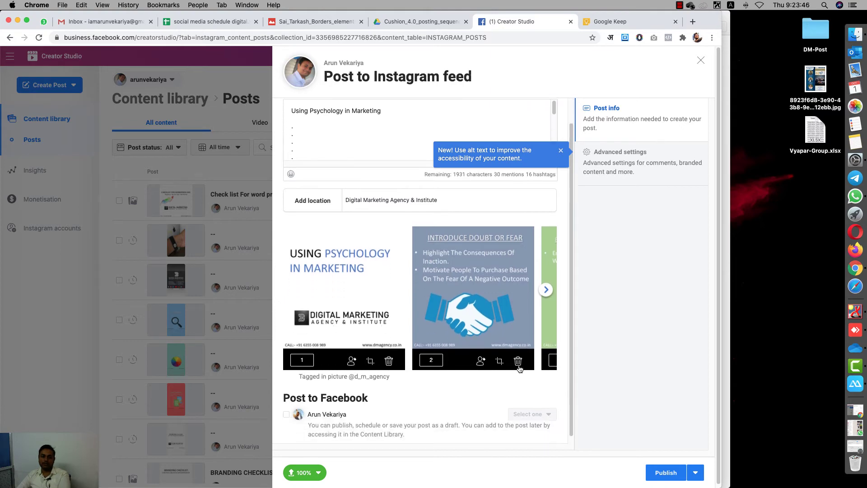
left_click(287, 408)
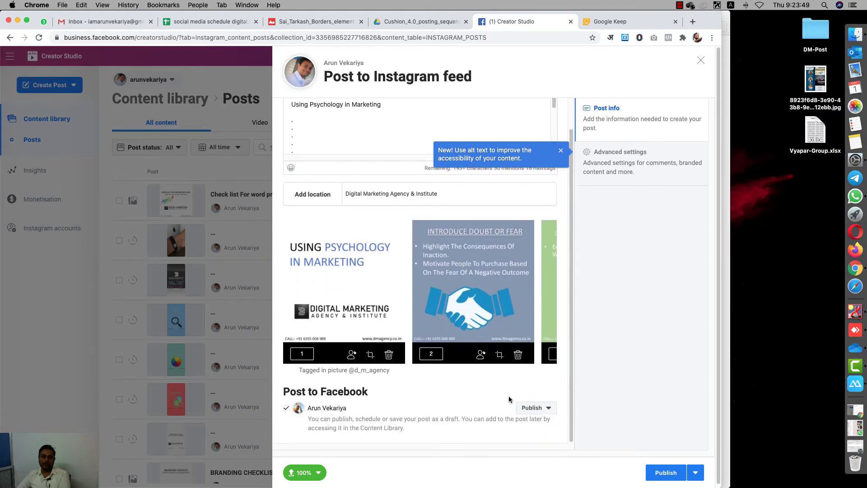
left_click(541, 408)
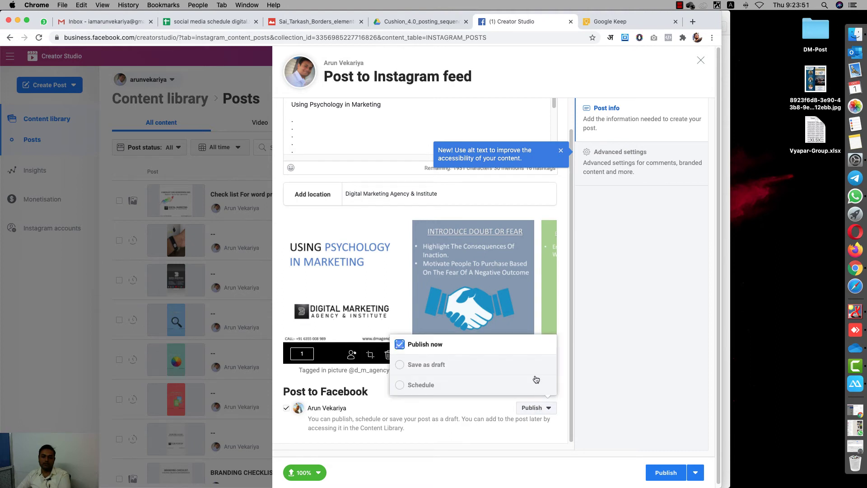
left_click(409, 386)
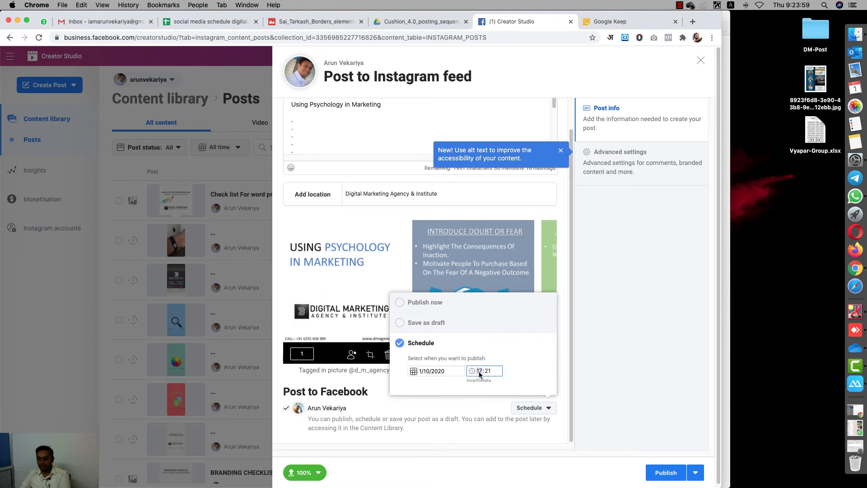
type("20:00")
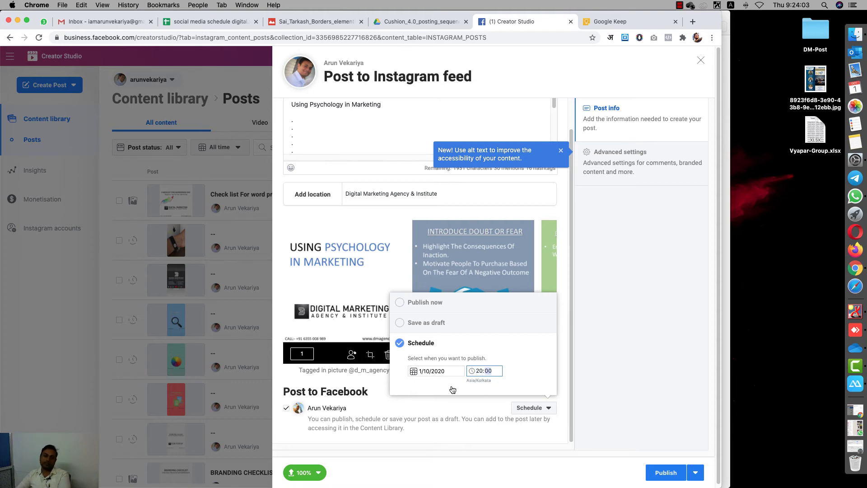
left_click(542, 405)
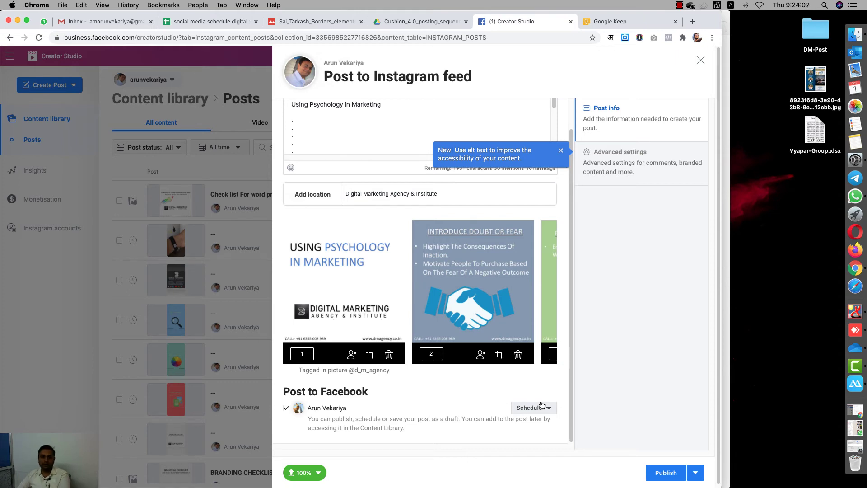
Step: Schedule the Instagram carousel for 1/10/2020 at 20:00 Asia/Kolkata time
left_click(695, 473)
left_click(641, 429)
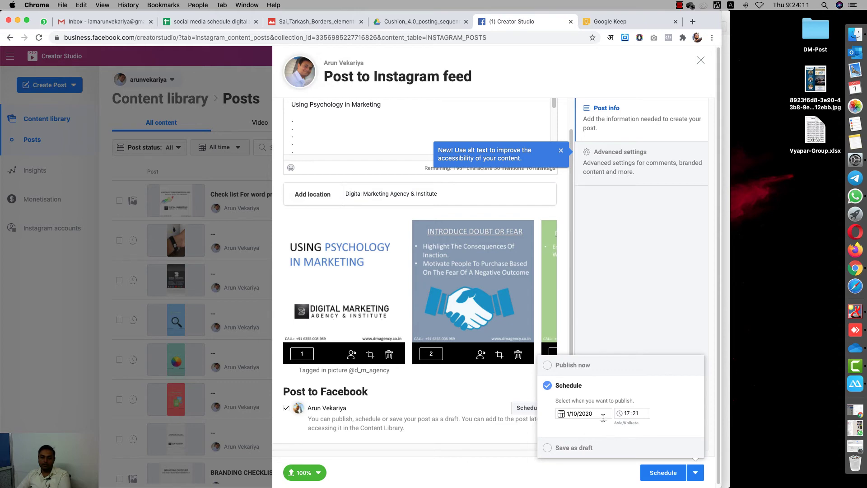
left_click(629, 415)
type("20:00")
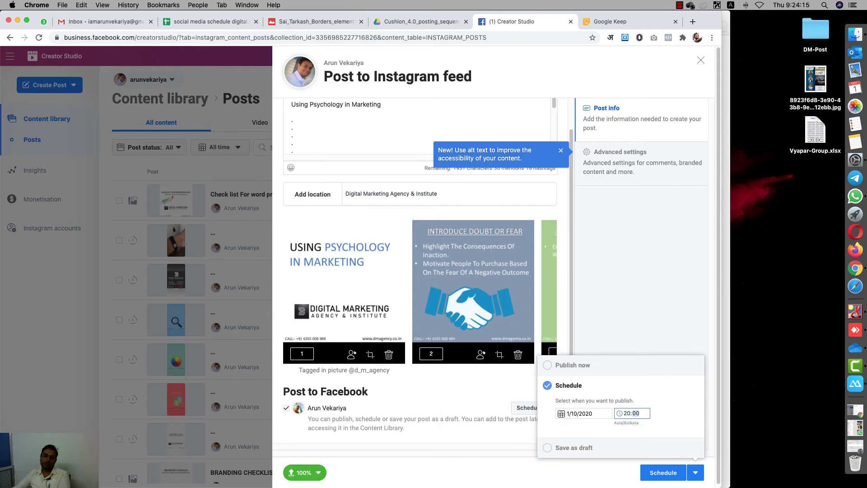
left_click(665, 478)
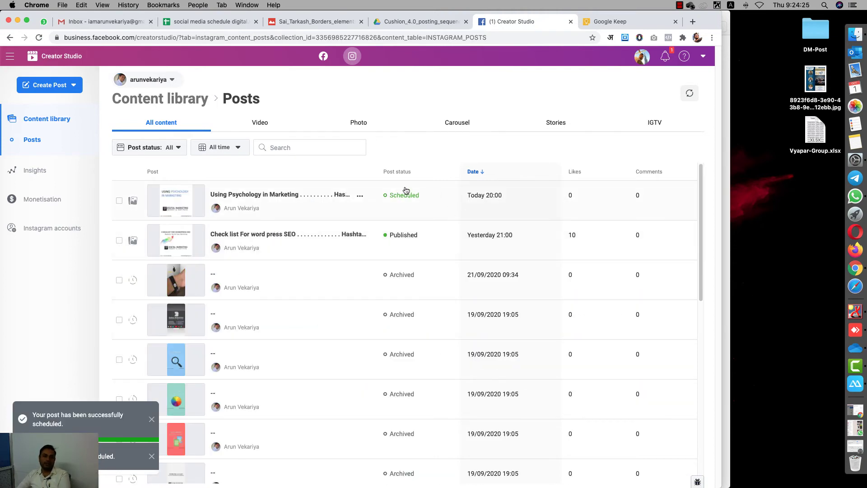
Step: Confirm in the Instagram content library that 'Using Psychology in Marketing' is Scheduled for 20:00
mouse_move(495, 204)
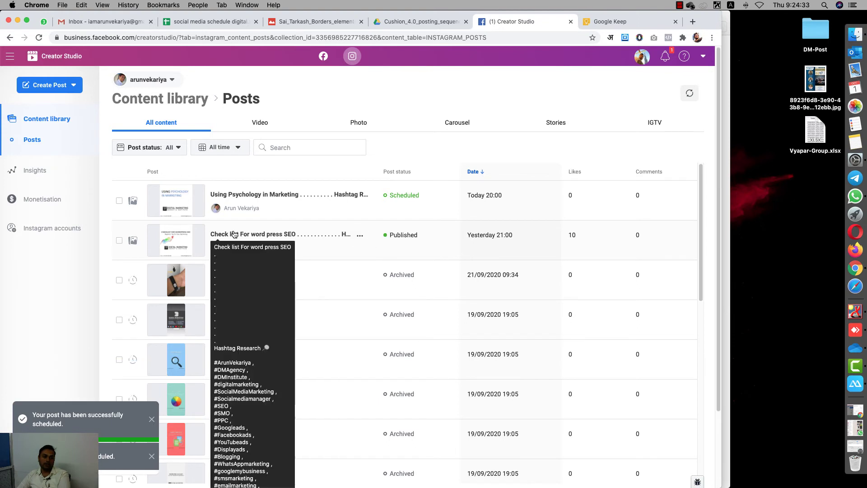
mouse_move(509, 244)
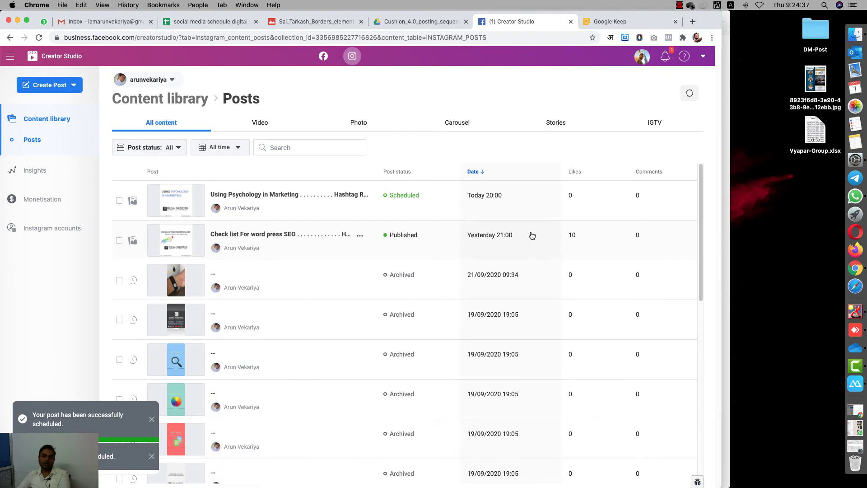
left_click(322, 56)
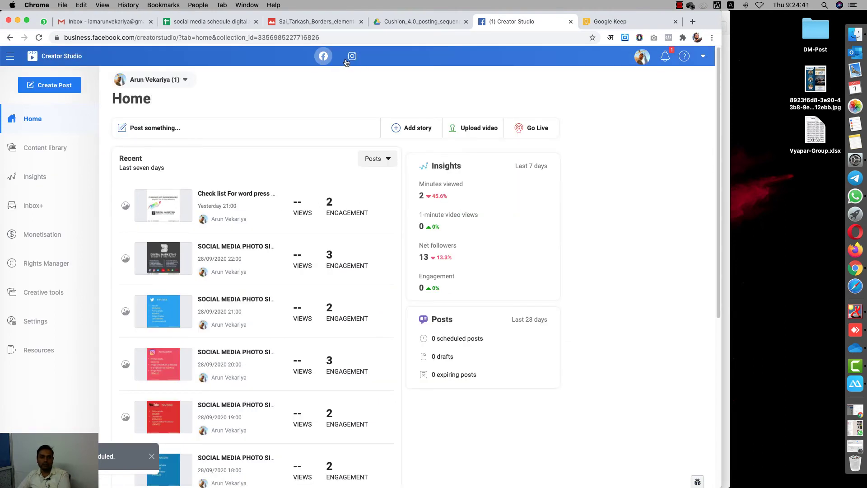
left_click(355, 58)
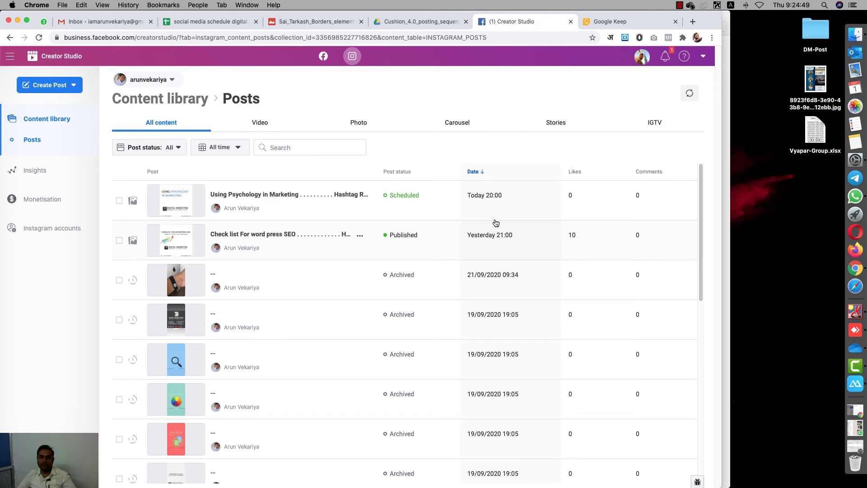
left_click(264, 200)
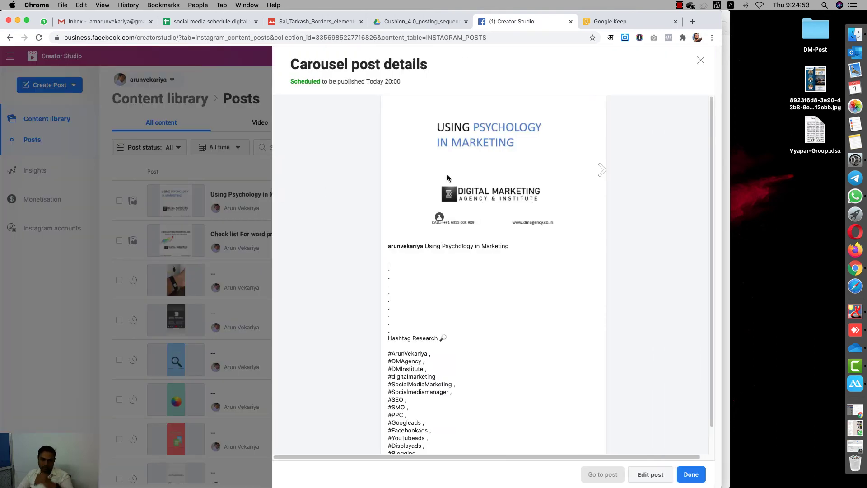
left_click(701, 60)
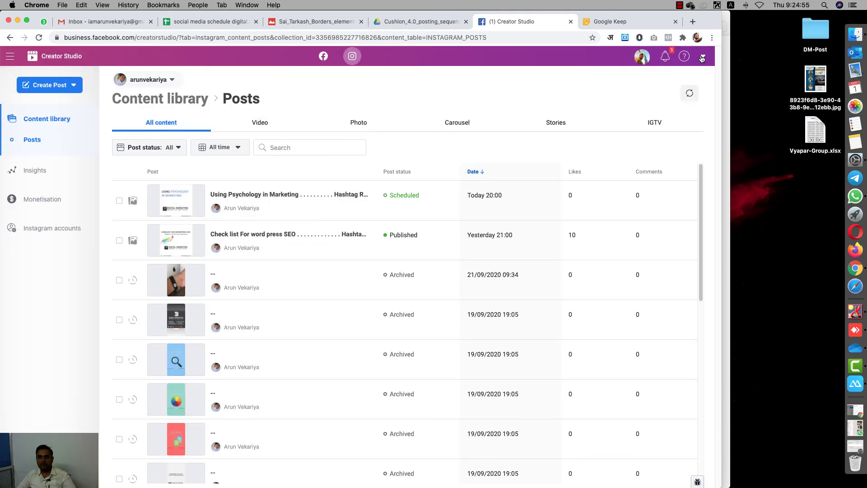
Step: Minimise Chrome and Finder, then launch ApowerMirror to mirror the phone
left_click(17, 21)
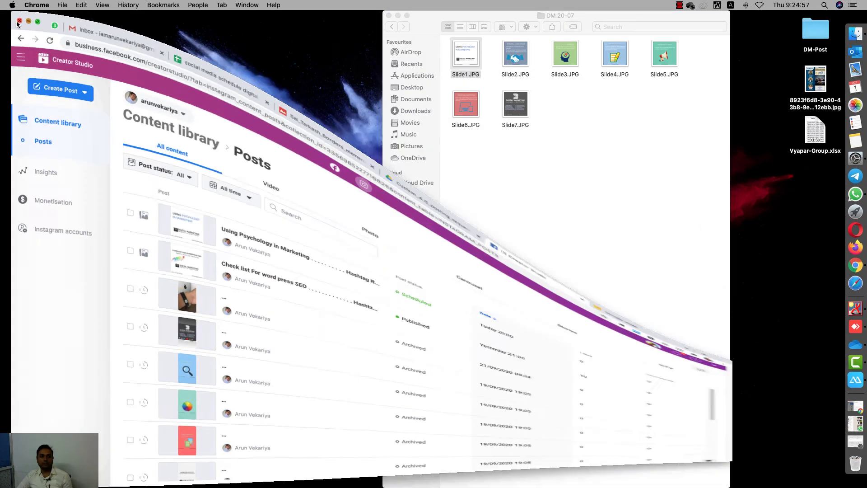
left_click(398, 16)
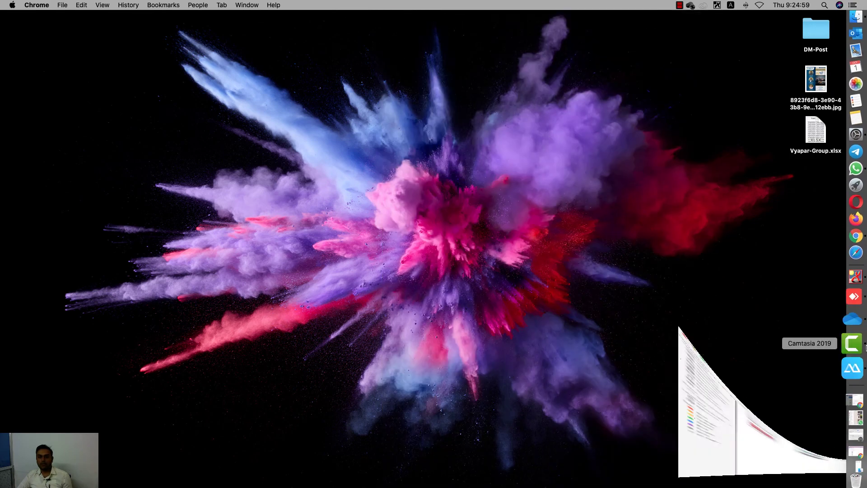
left_click(863, 358)
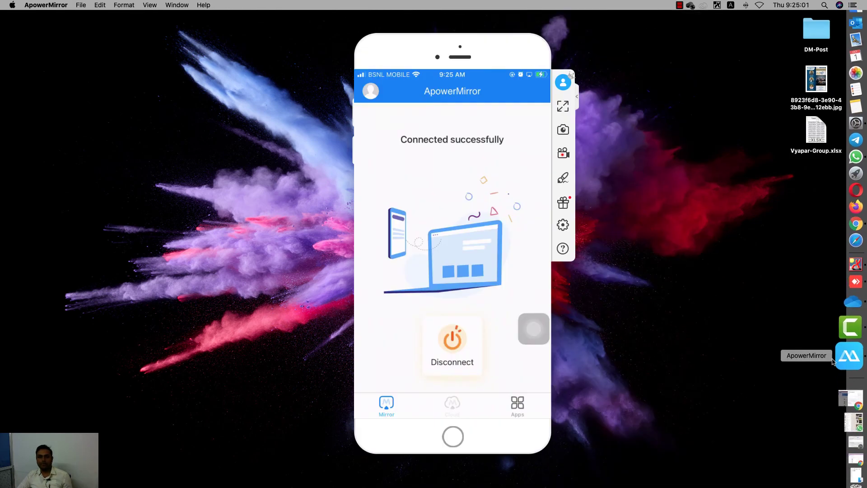